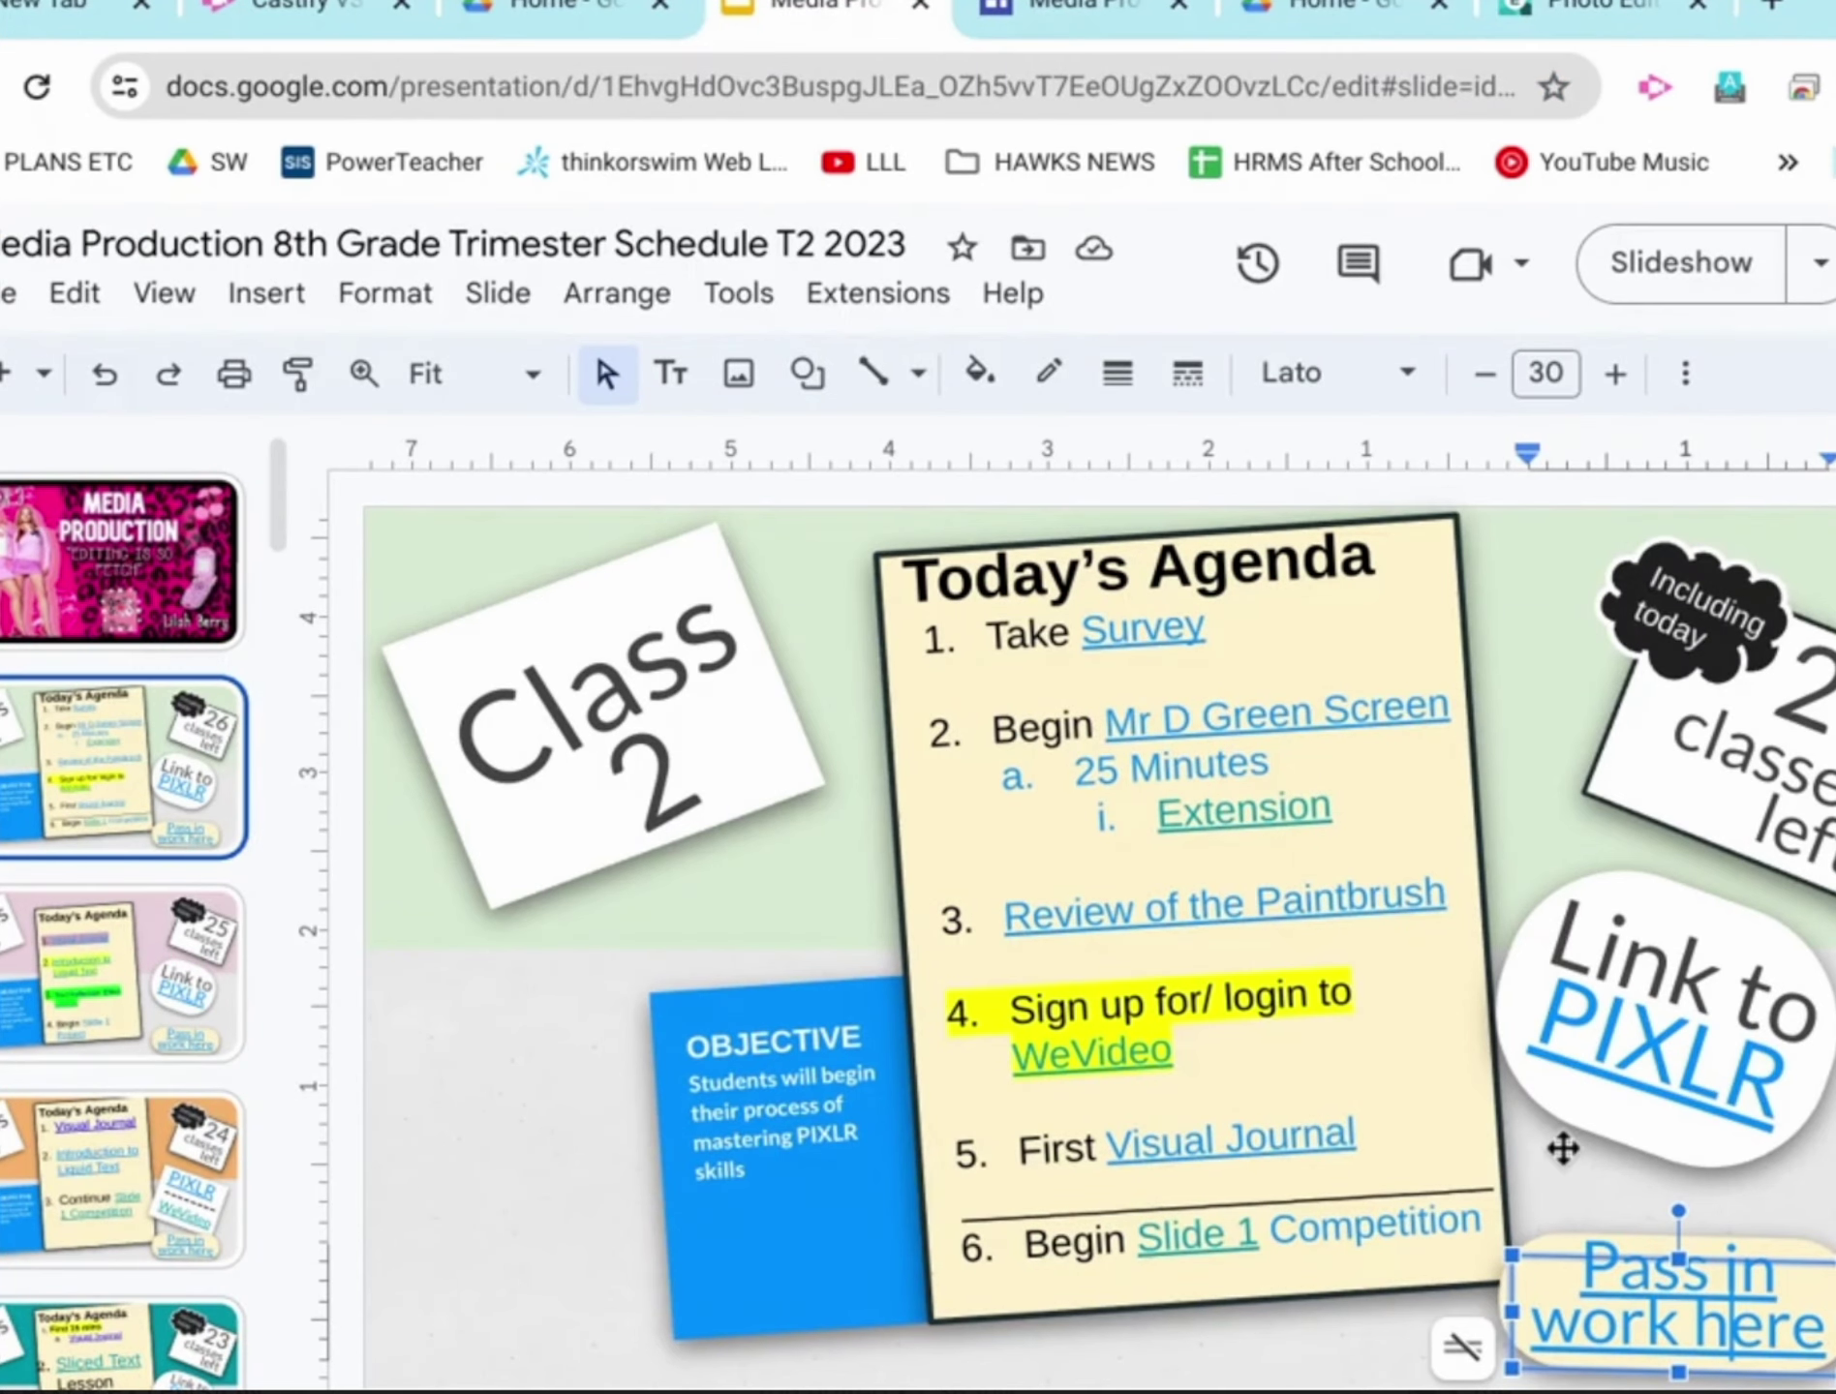
# Open the 'Pass in work here' link and scroll the Work Pass In page down to the class lists.
pyautogui.click(1659, 1324)
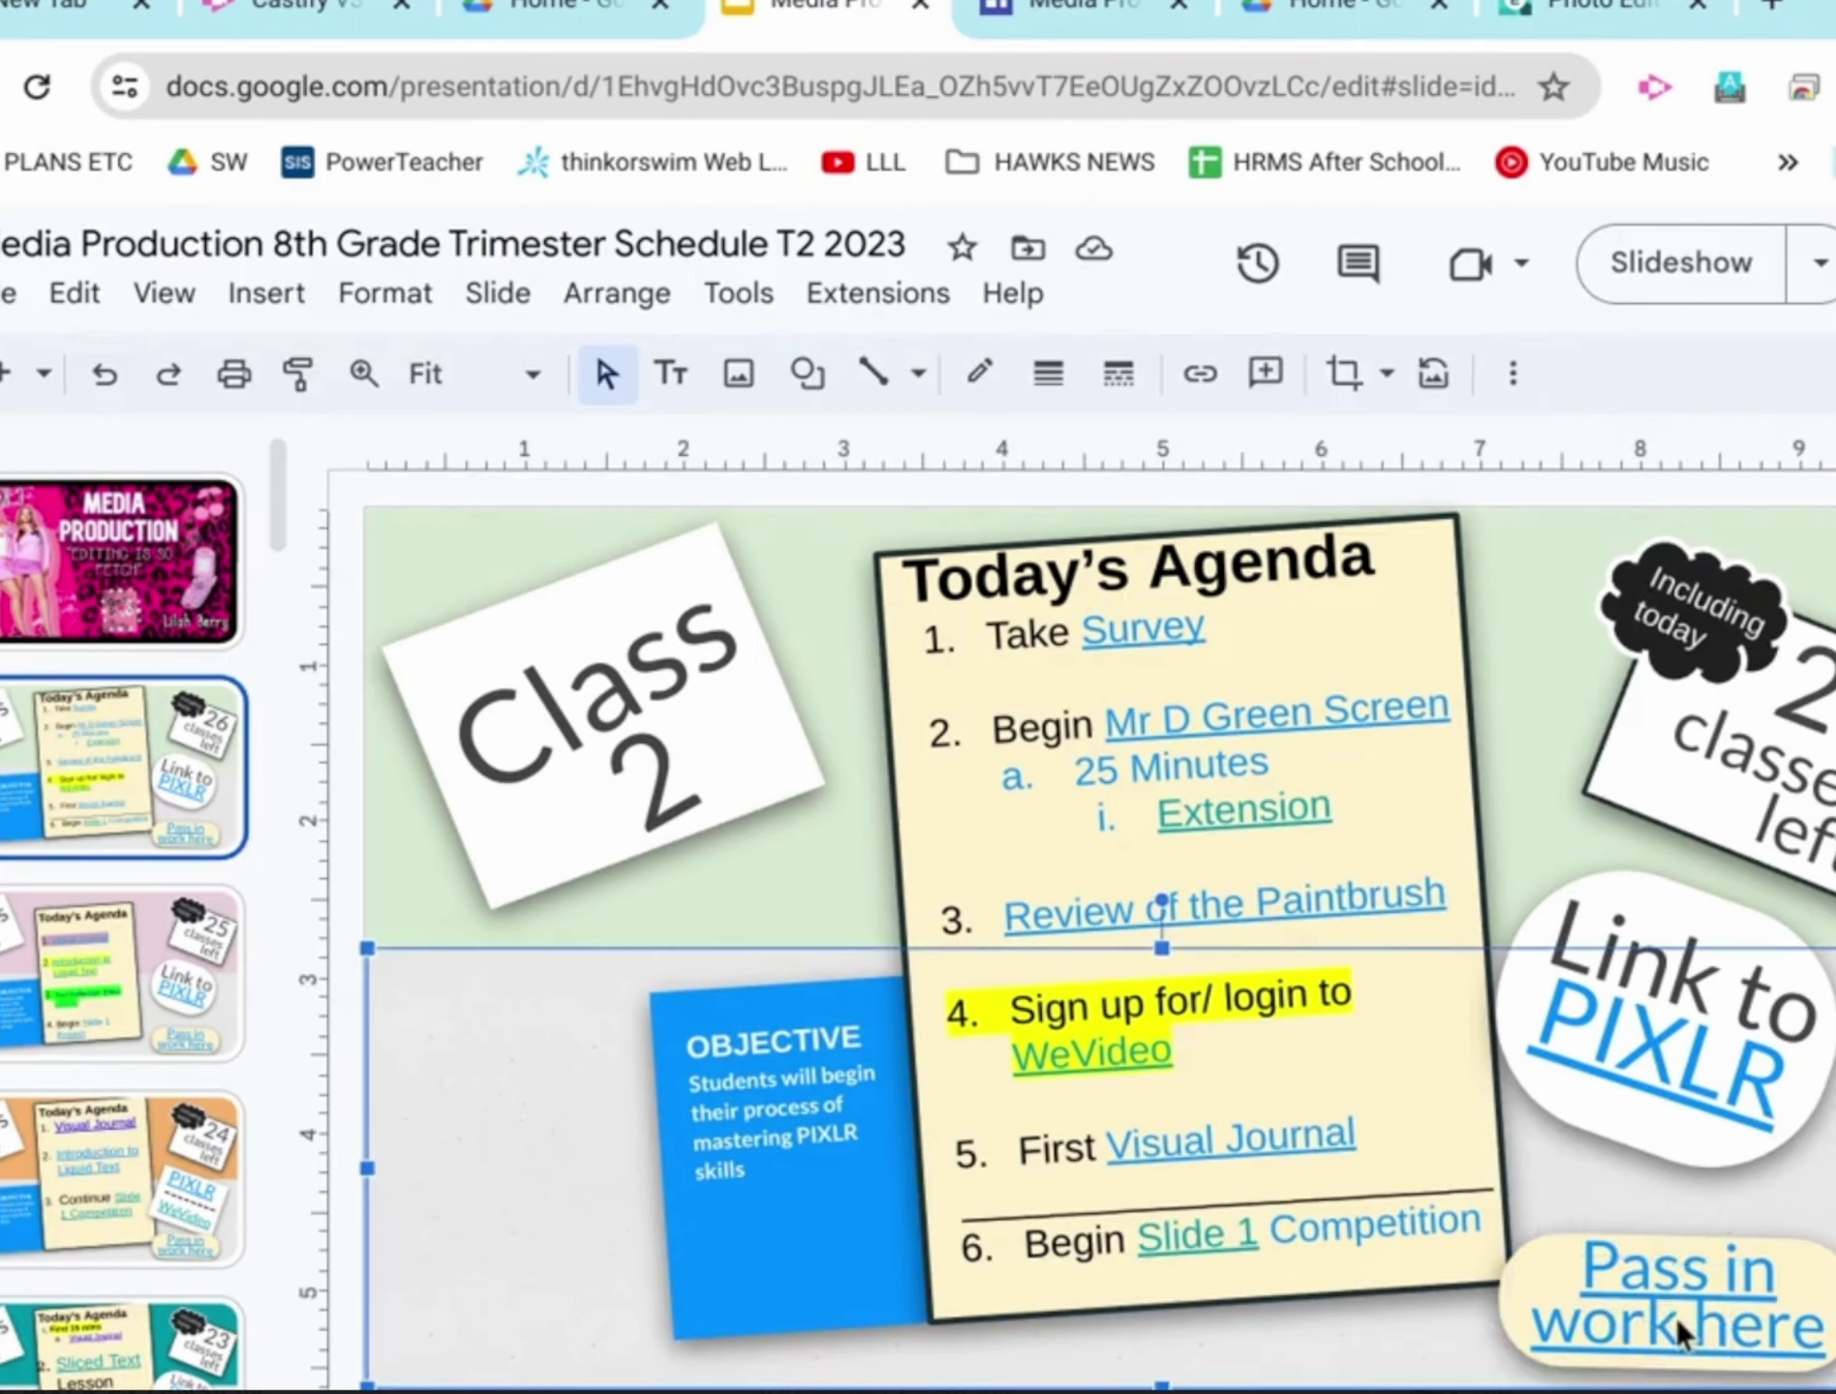
pyautogui.click(1678, 1331)
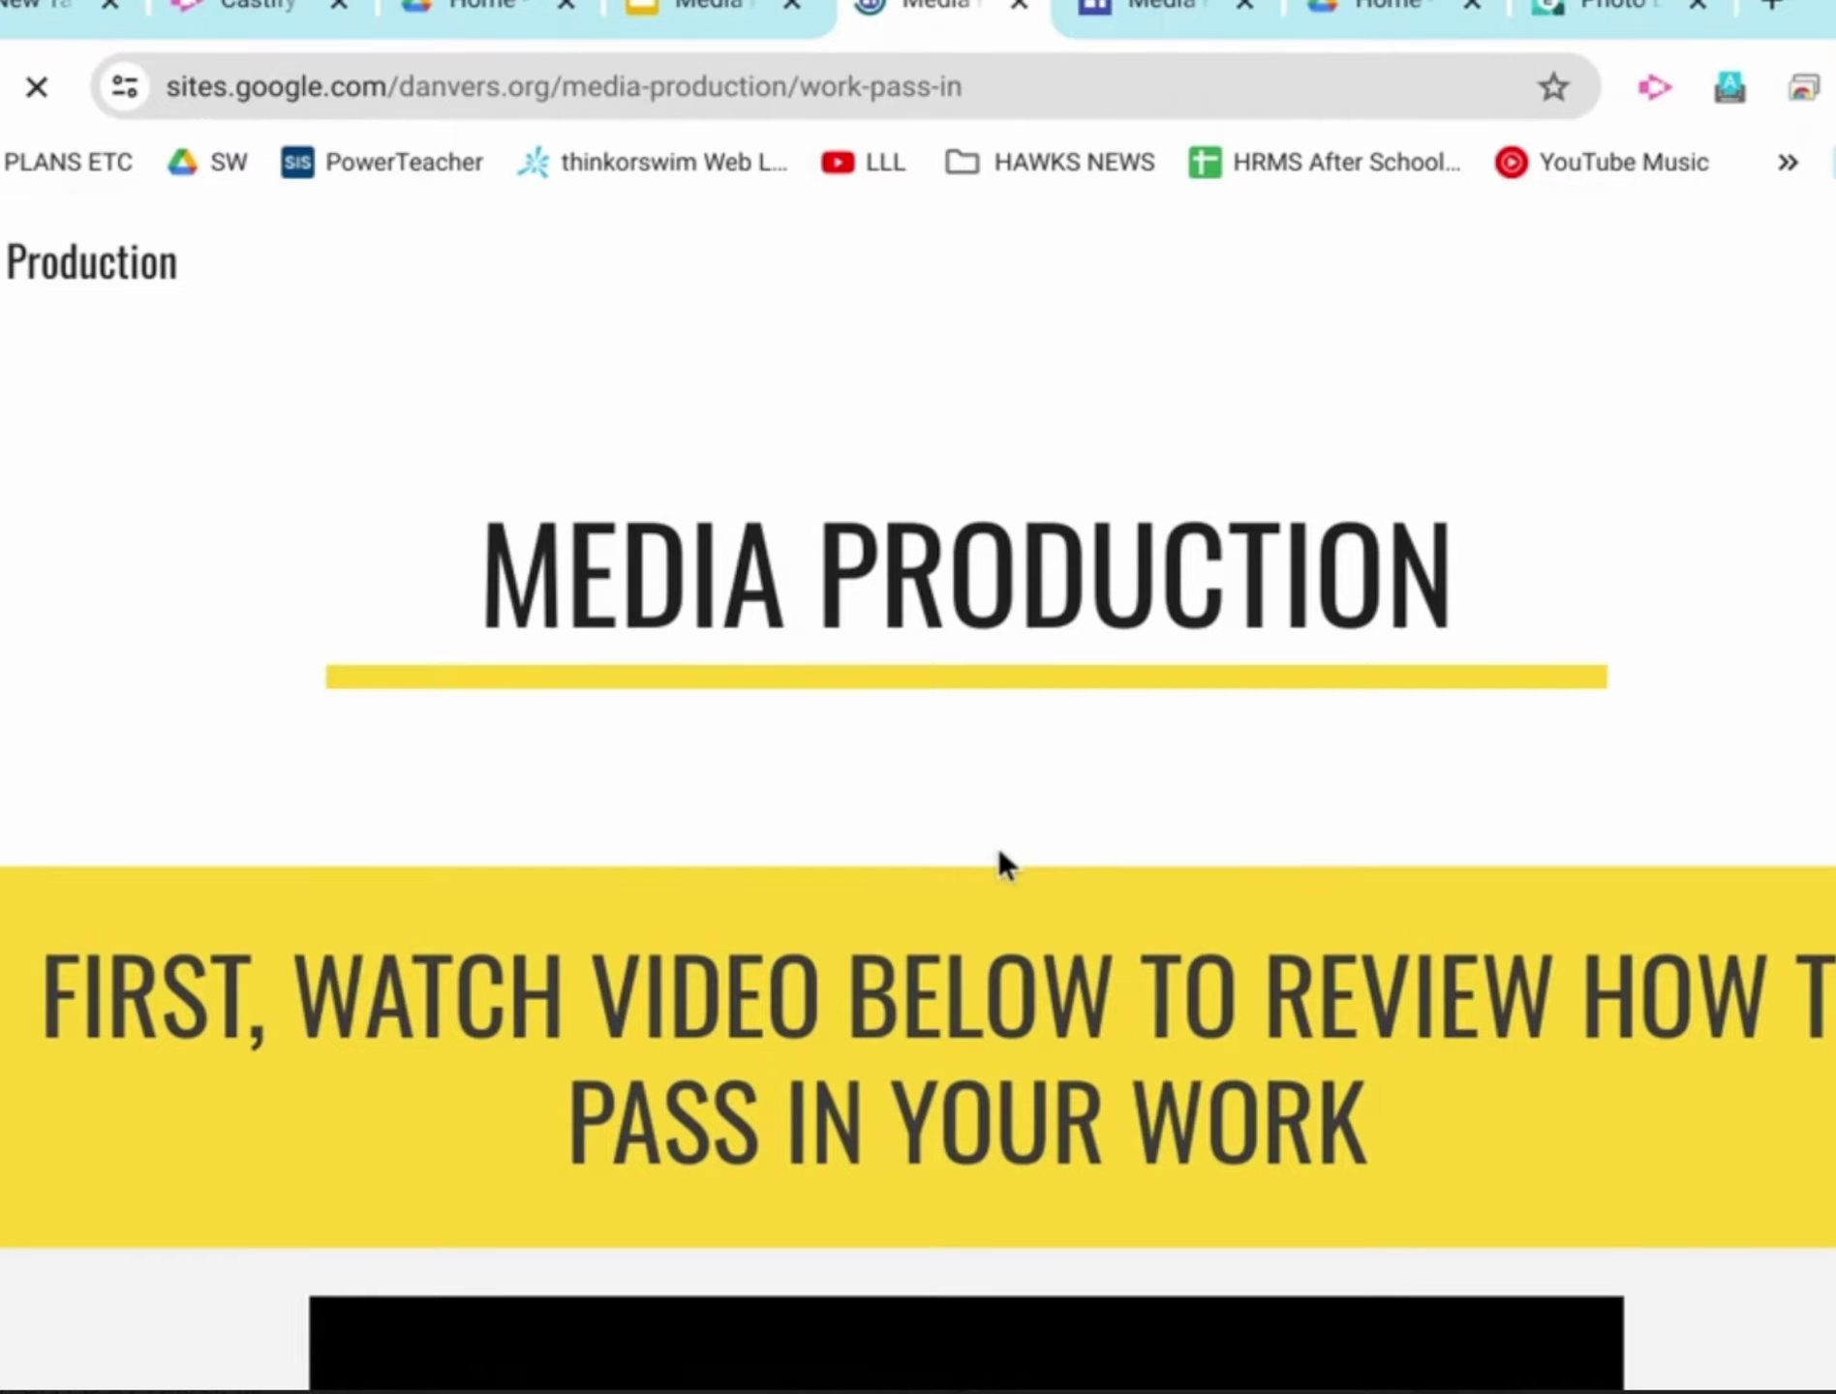
pyautogui.scroll(-10, 996, 847)
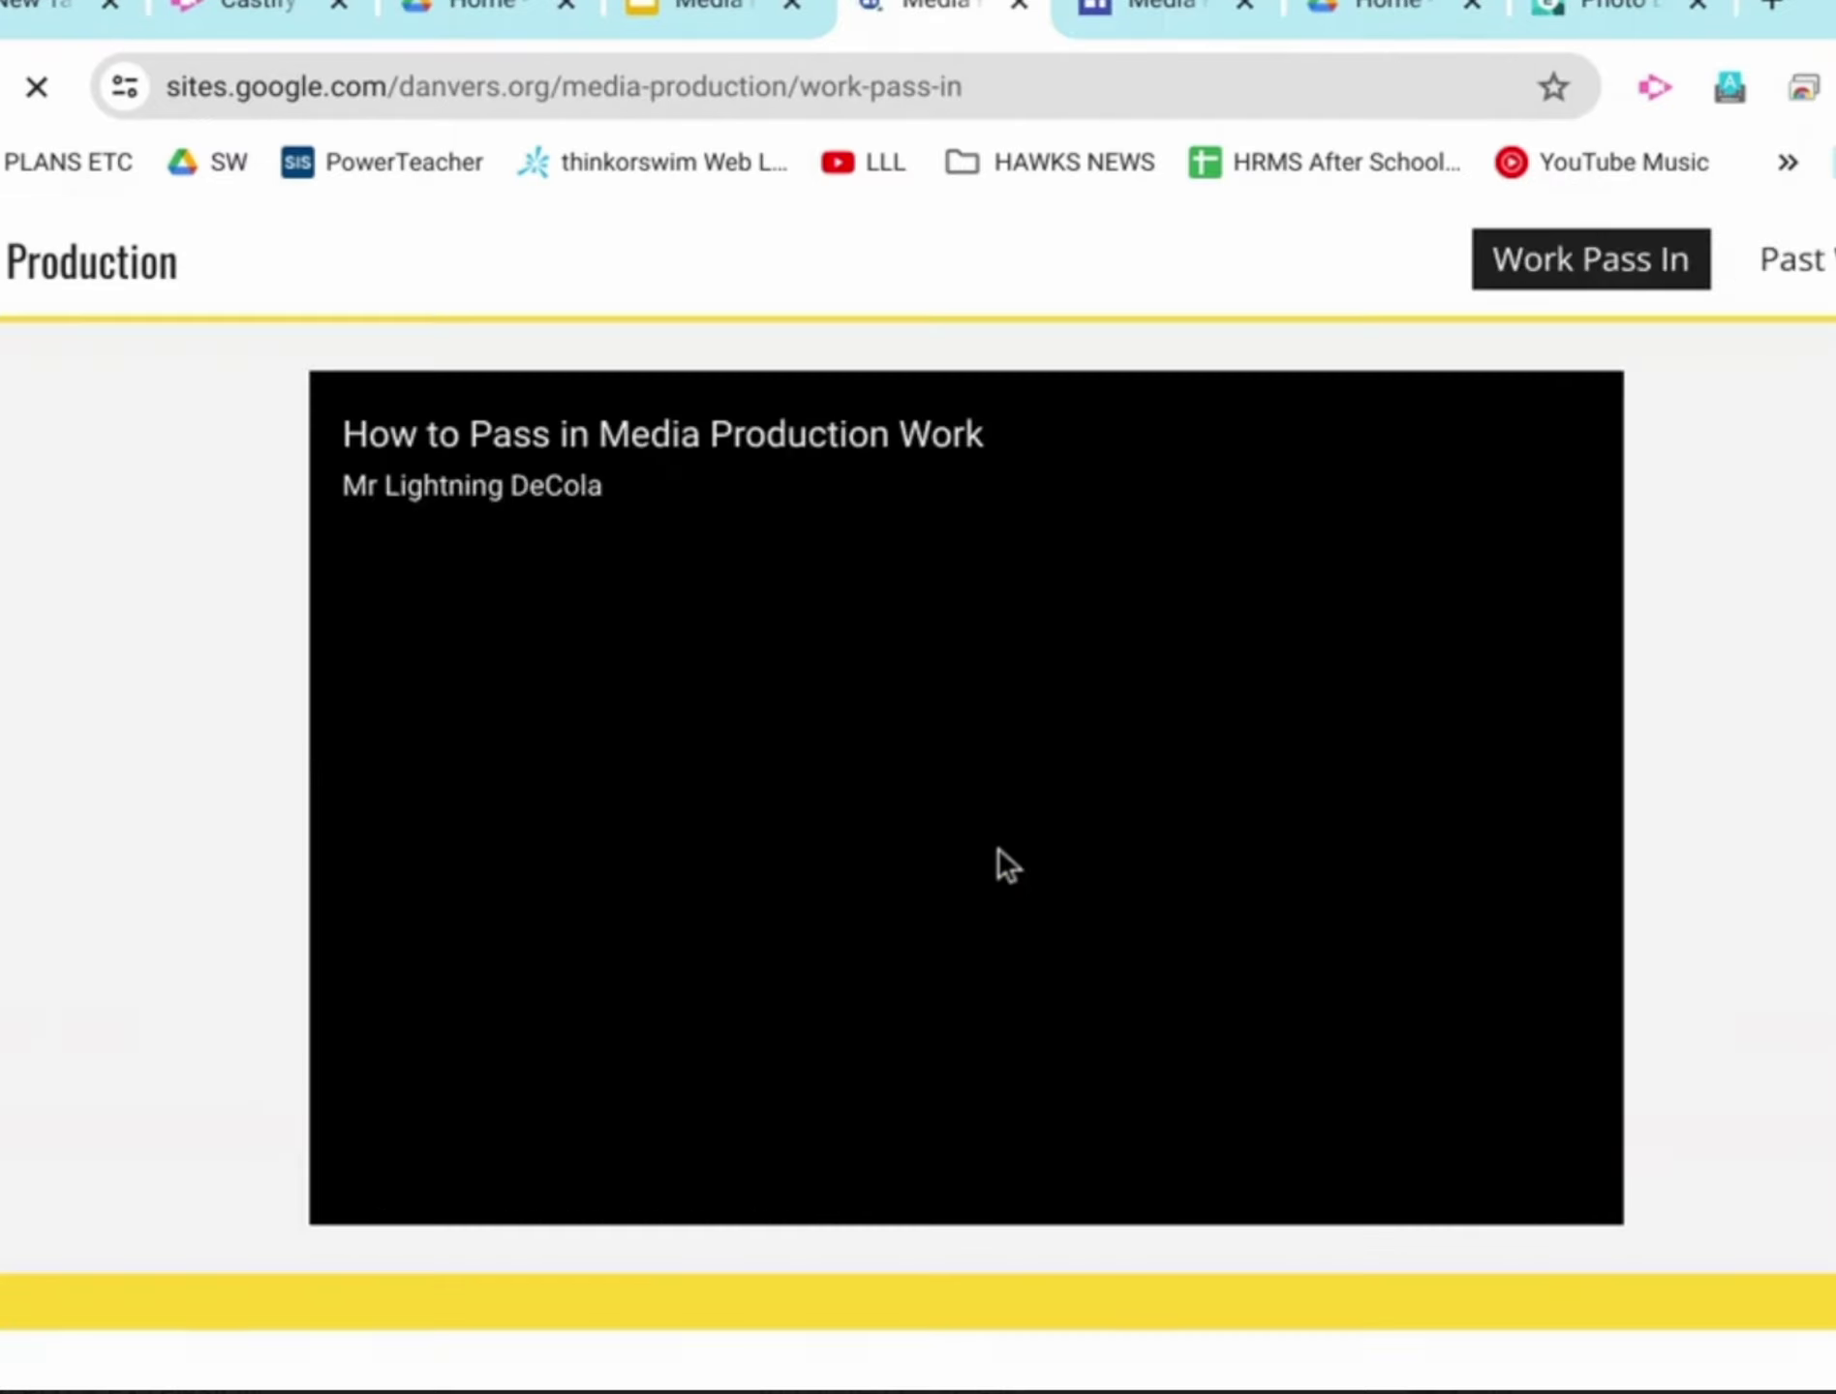
pyautogui.scroll(-8, 996, 848)
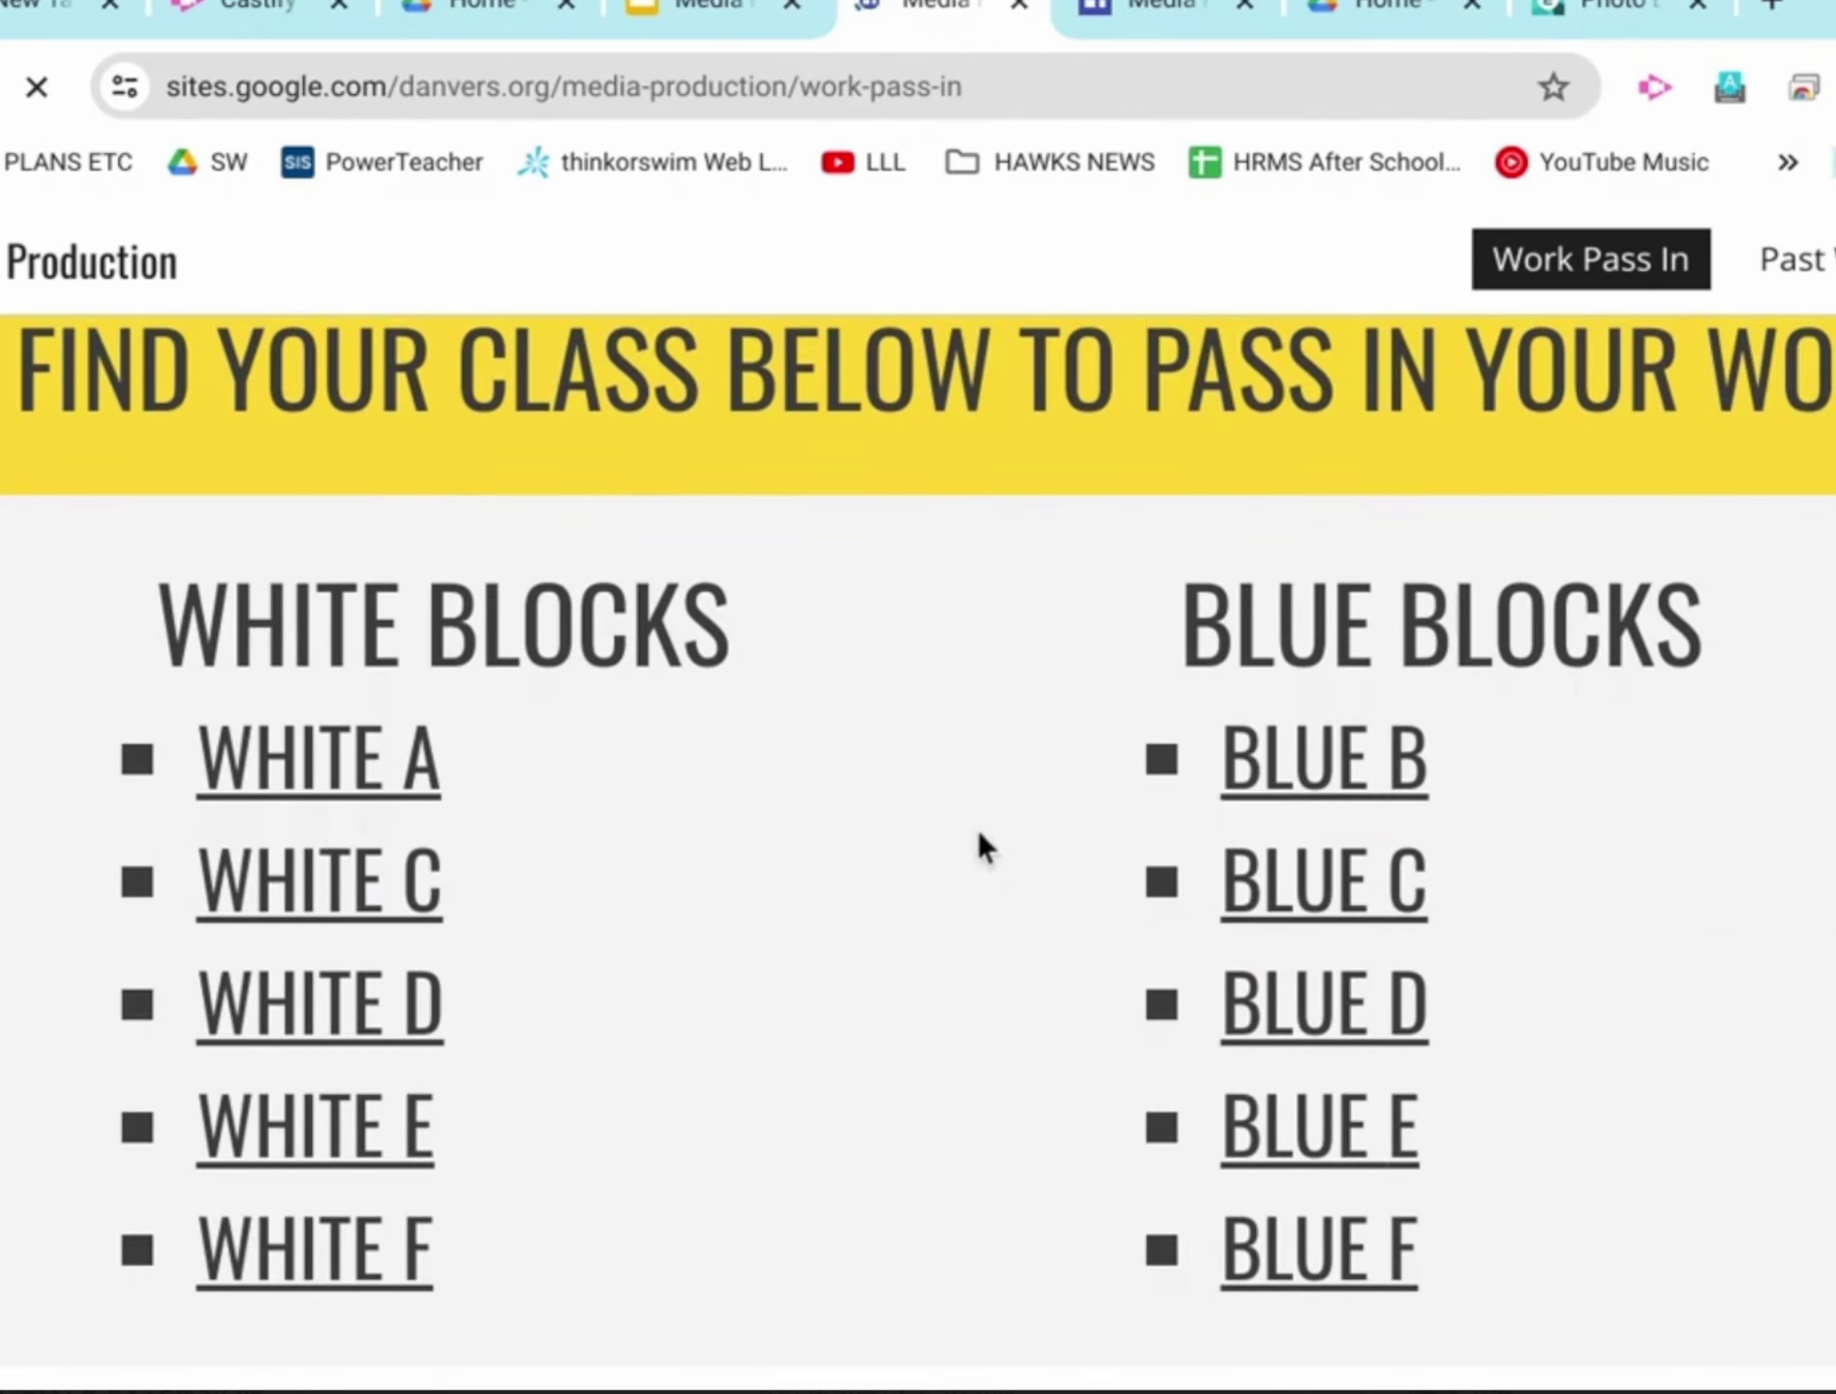
pyautogui.scroll(-1, 968, 634)
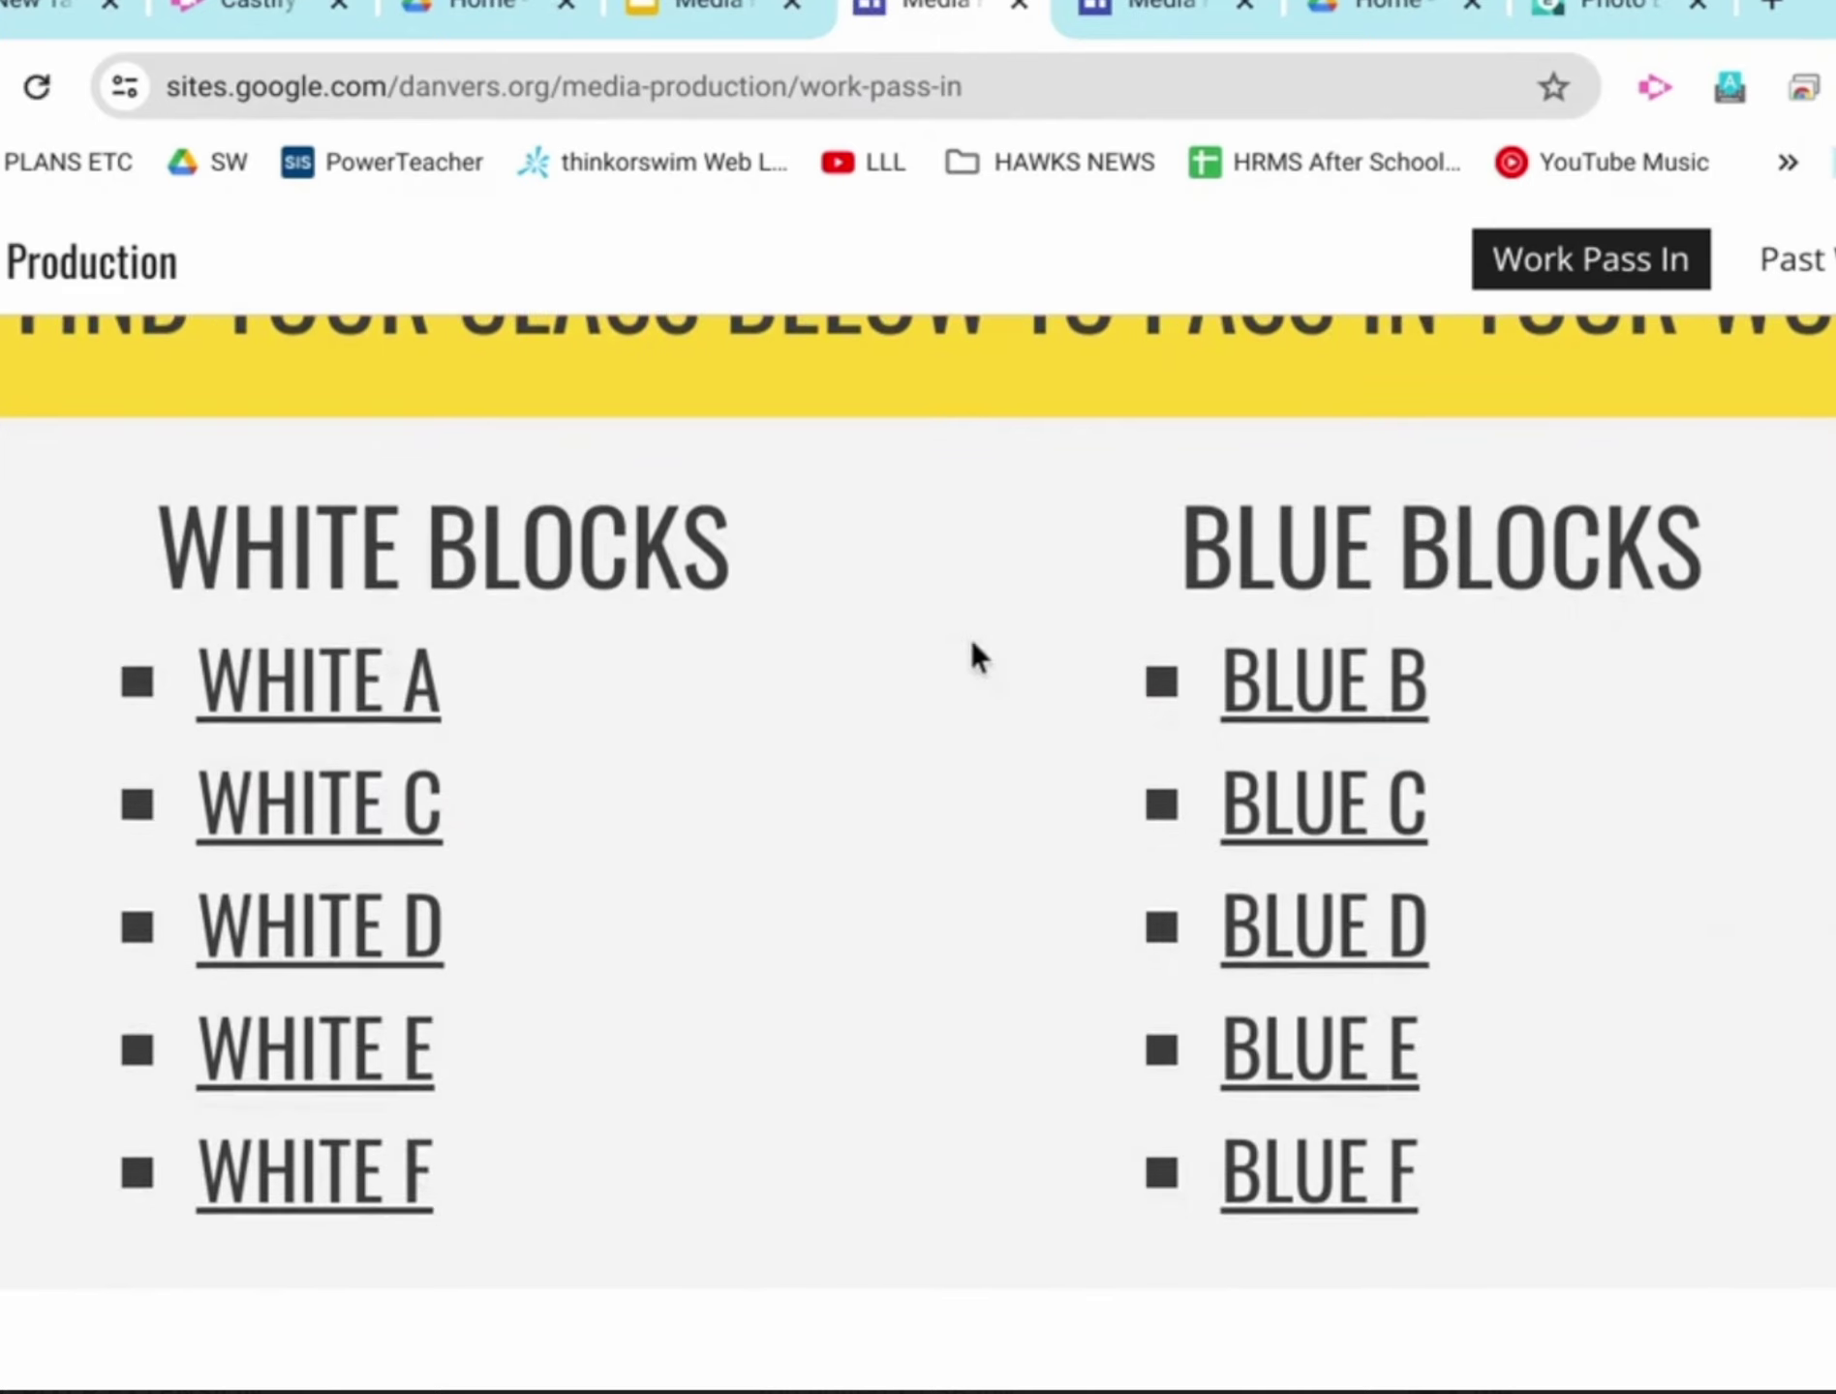
pyautogui.scroll(10, 969, 635)
pyautogui.scroll(-10, 969, 640)
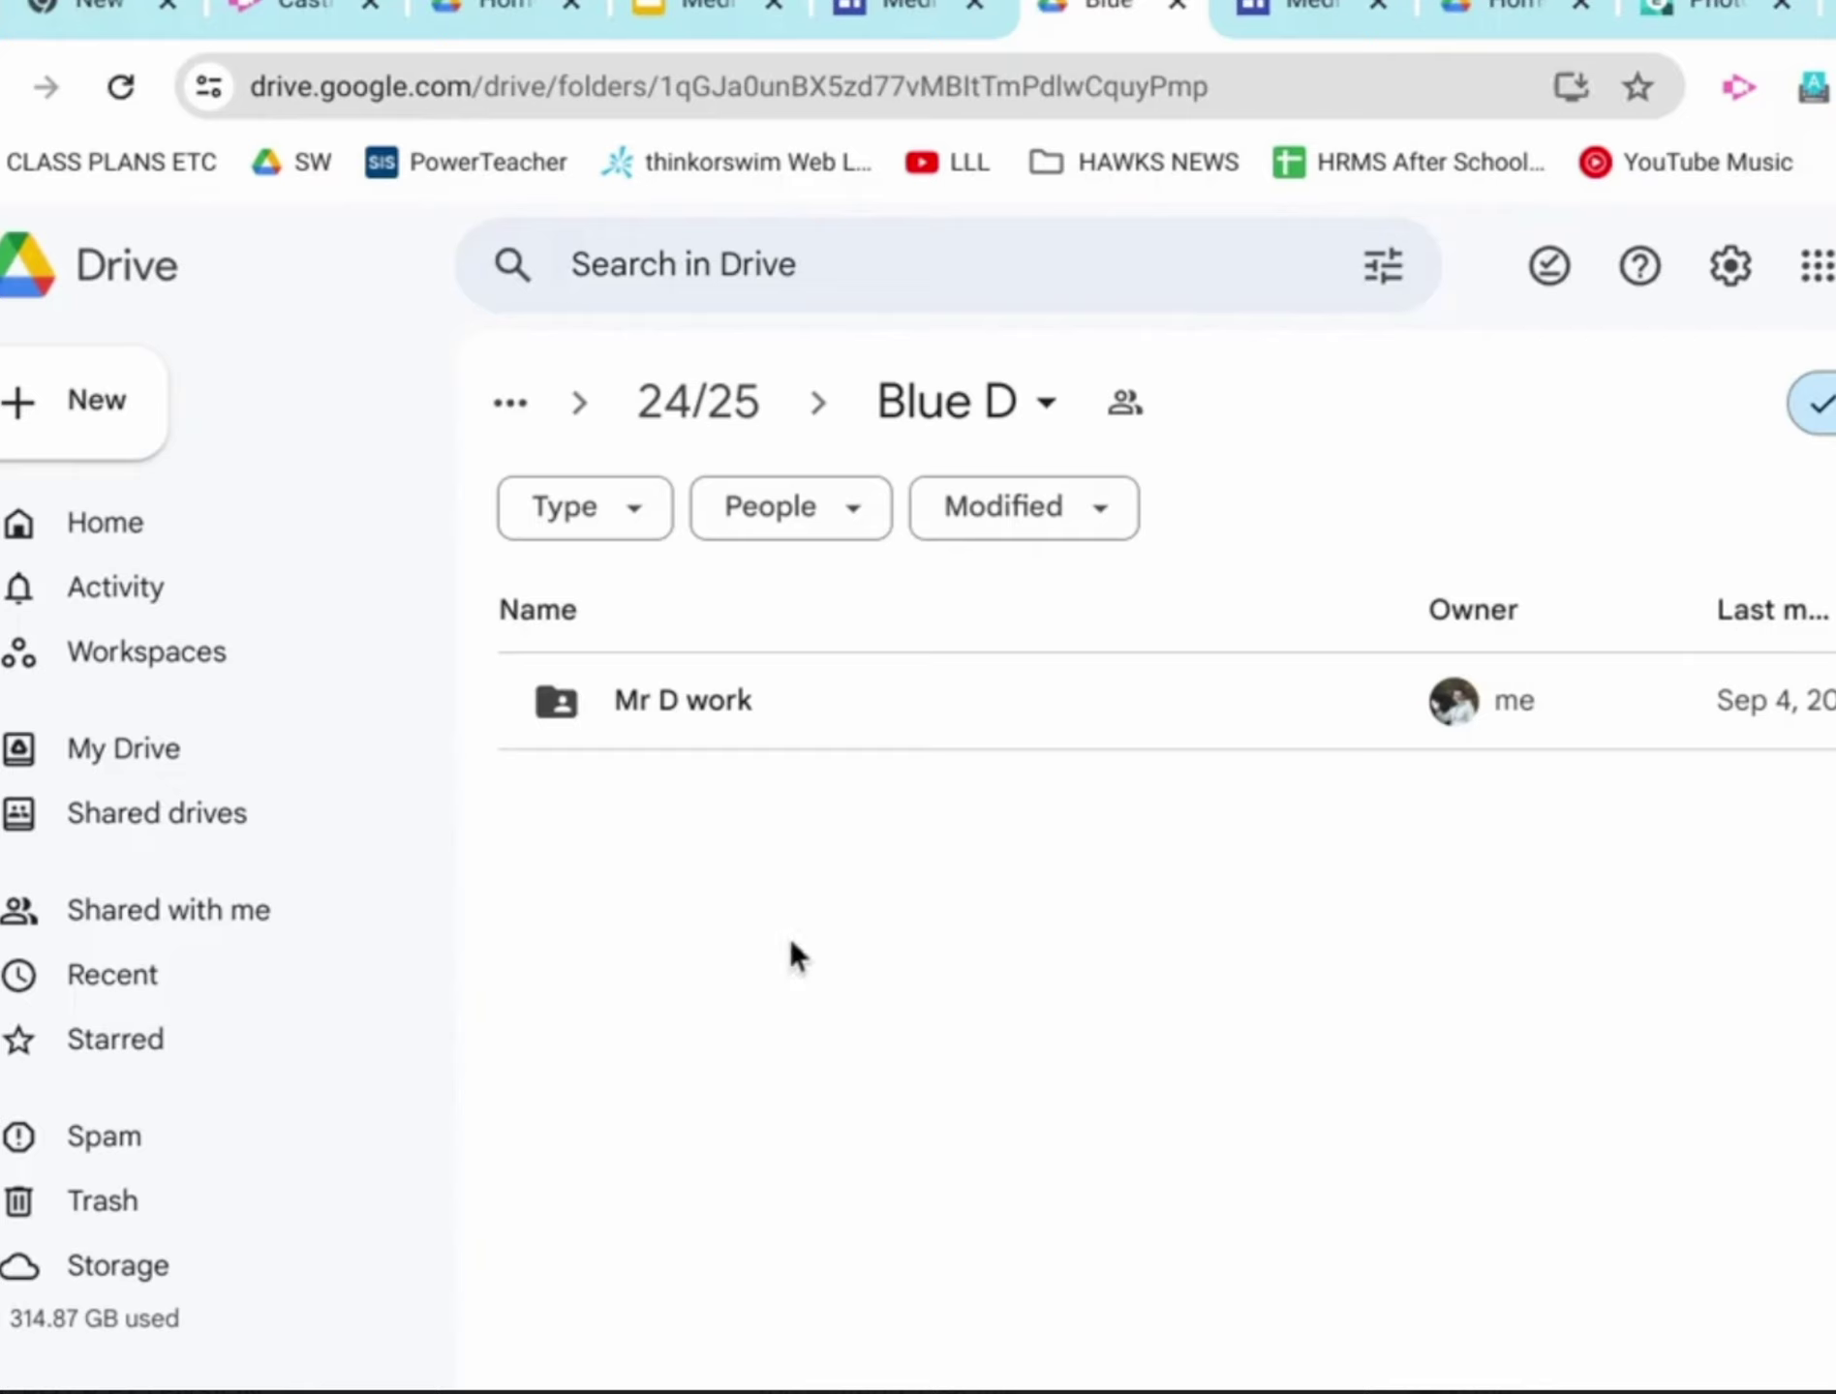
pyautogui.doubleClick(707, 699)
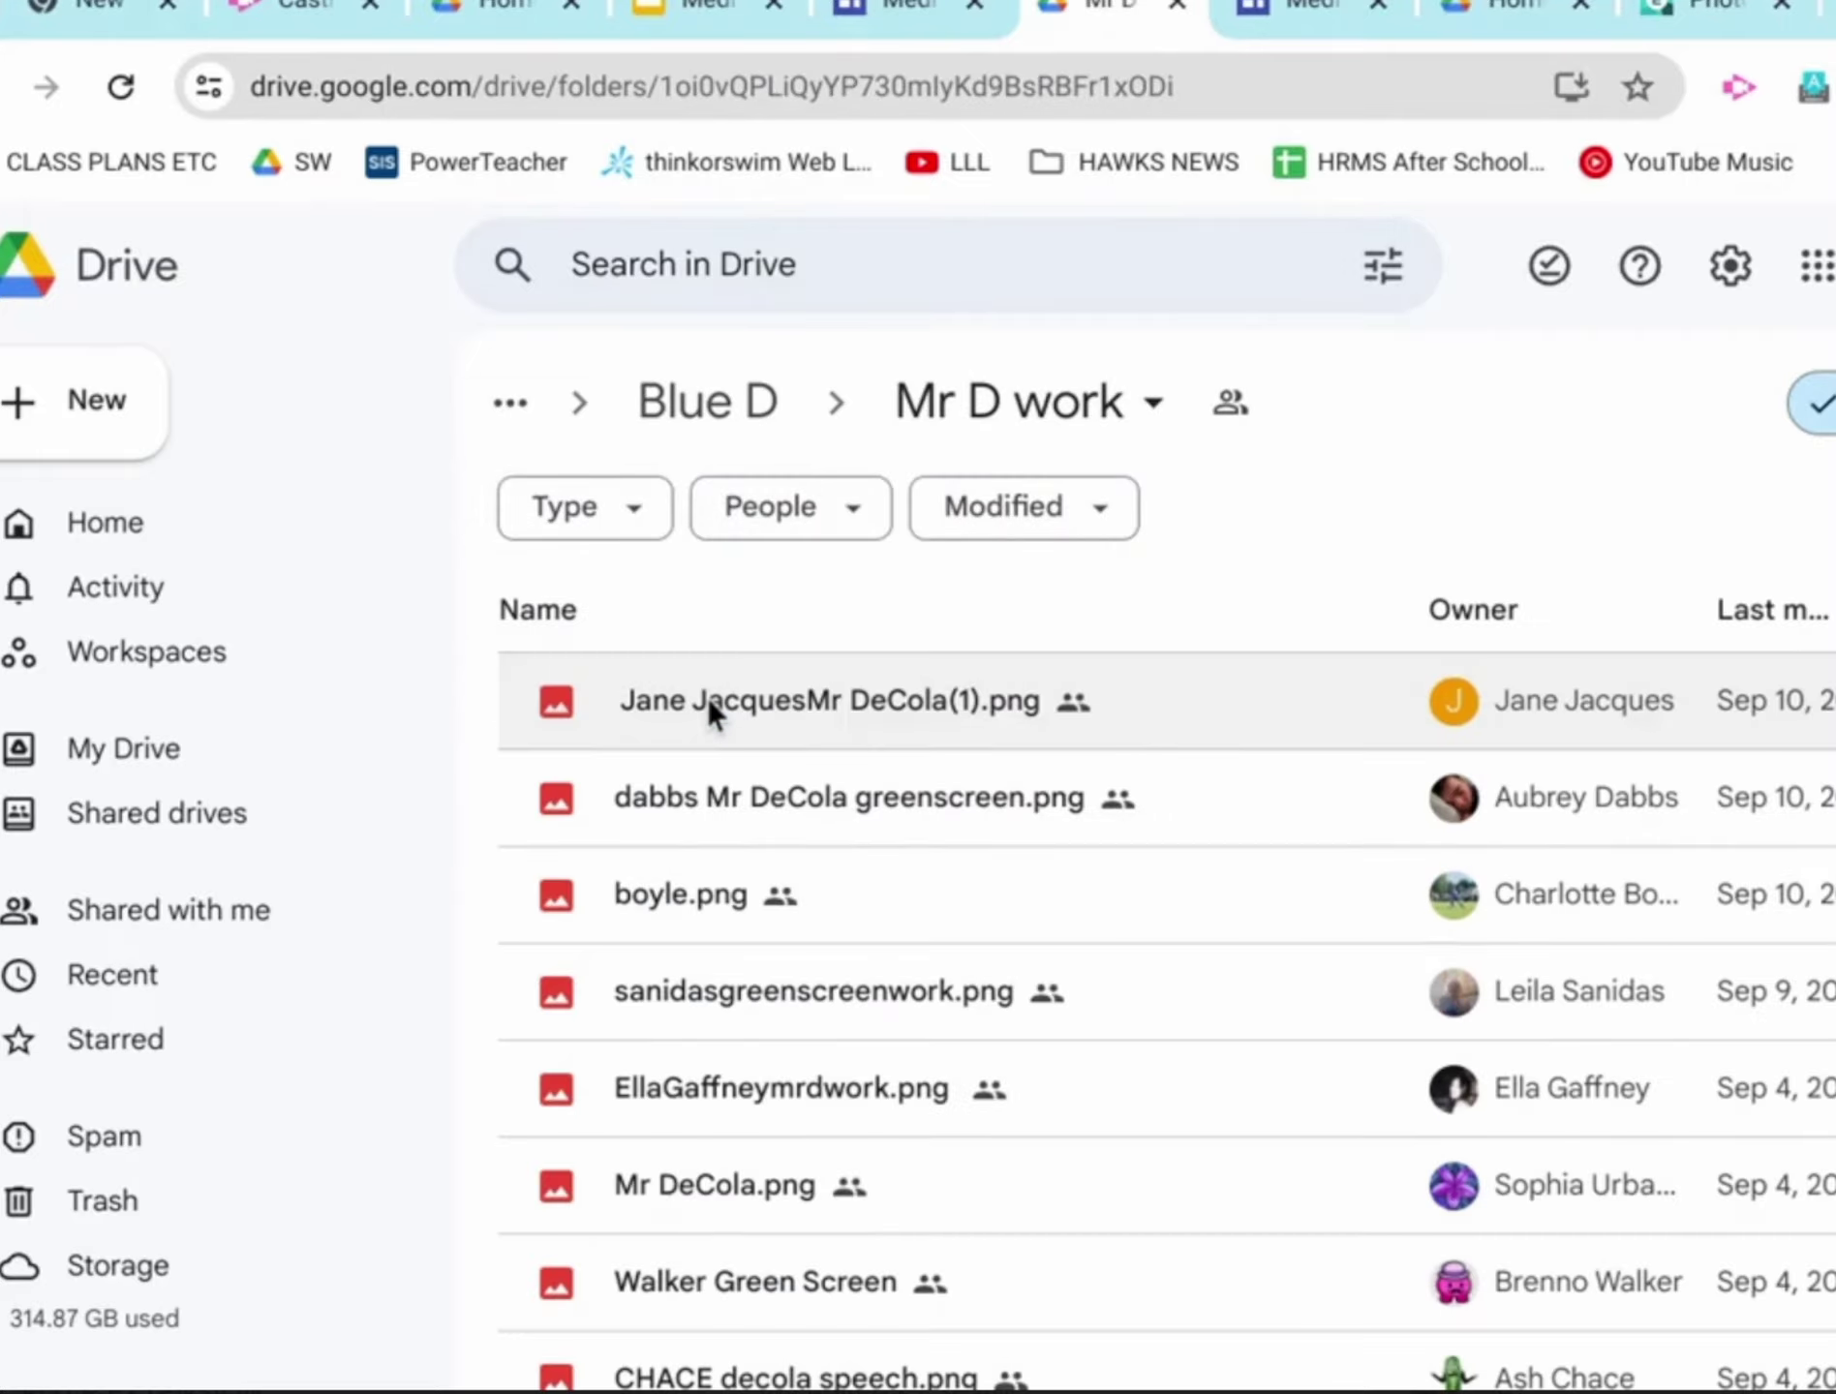
pyautogui.scroll(-4, 706, 697)
pyautogui.scroll(-1, 707, 698)
pyautogui.scroll(5, 707, 697)
pyautogui.scroll(-6, 707, 697)
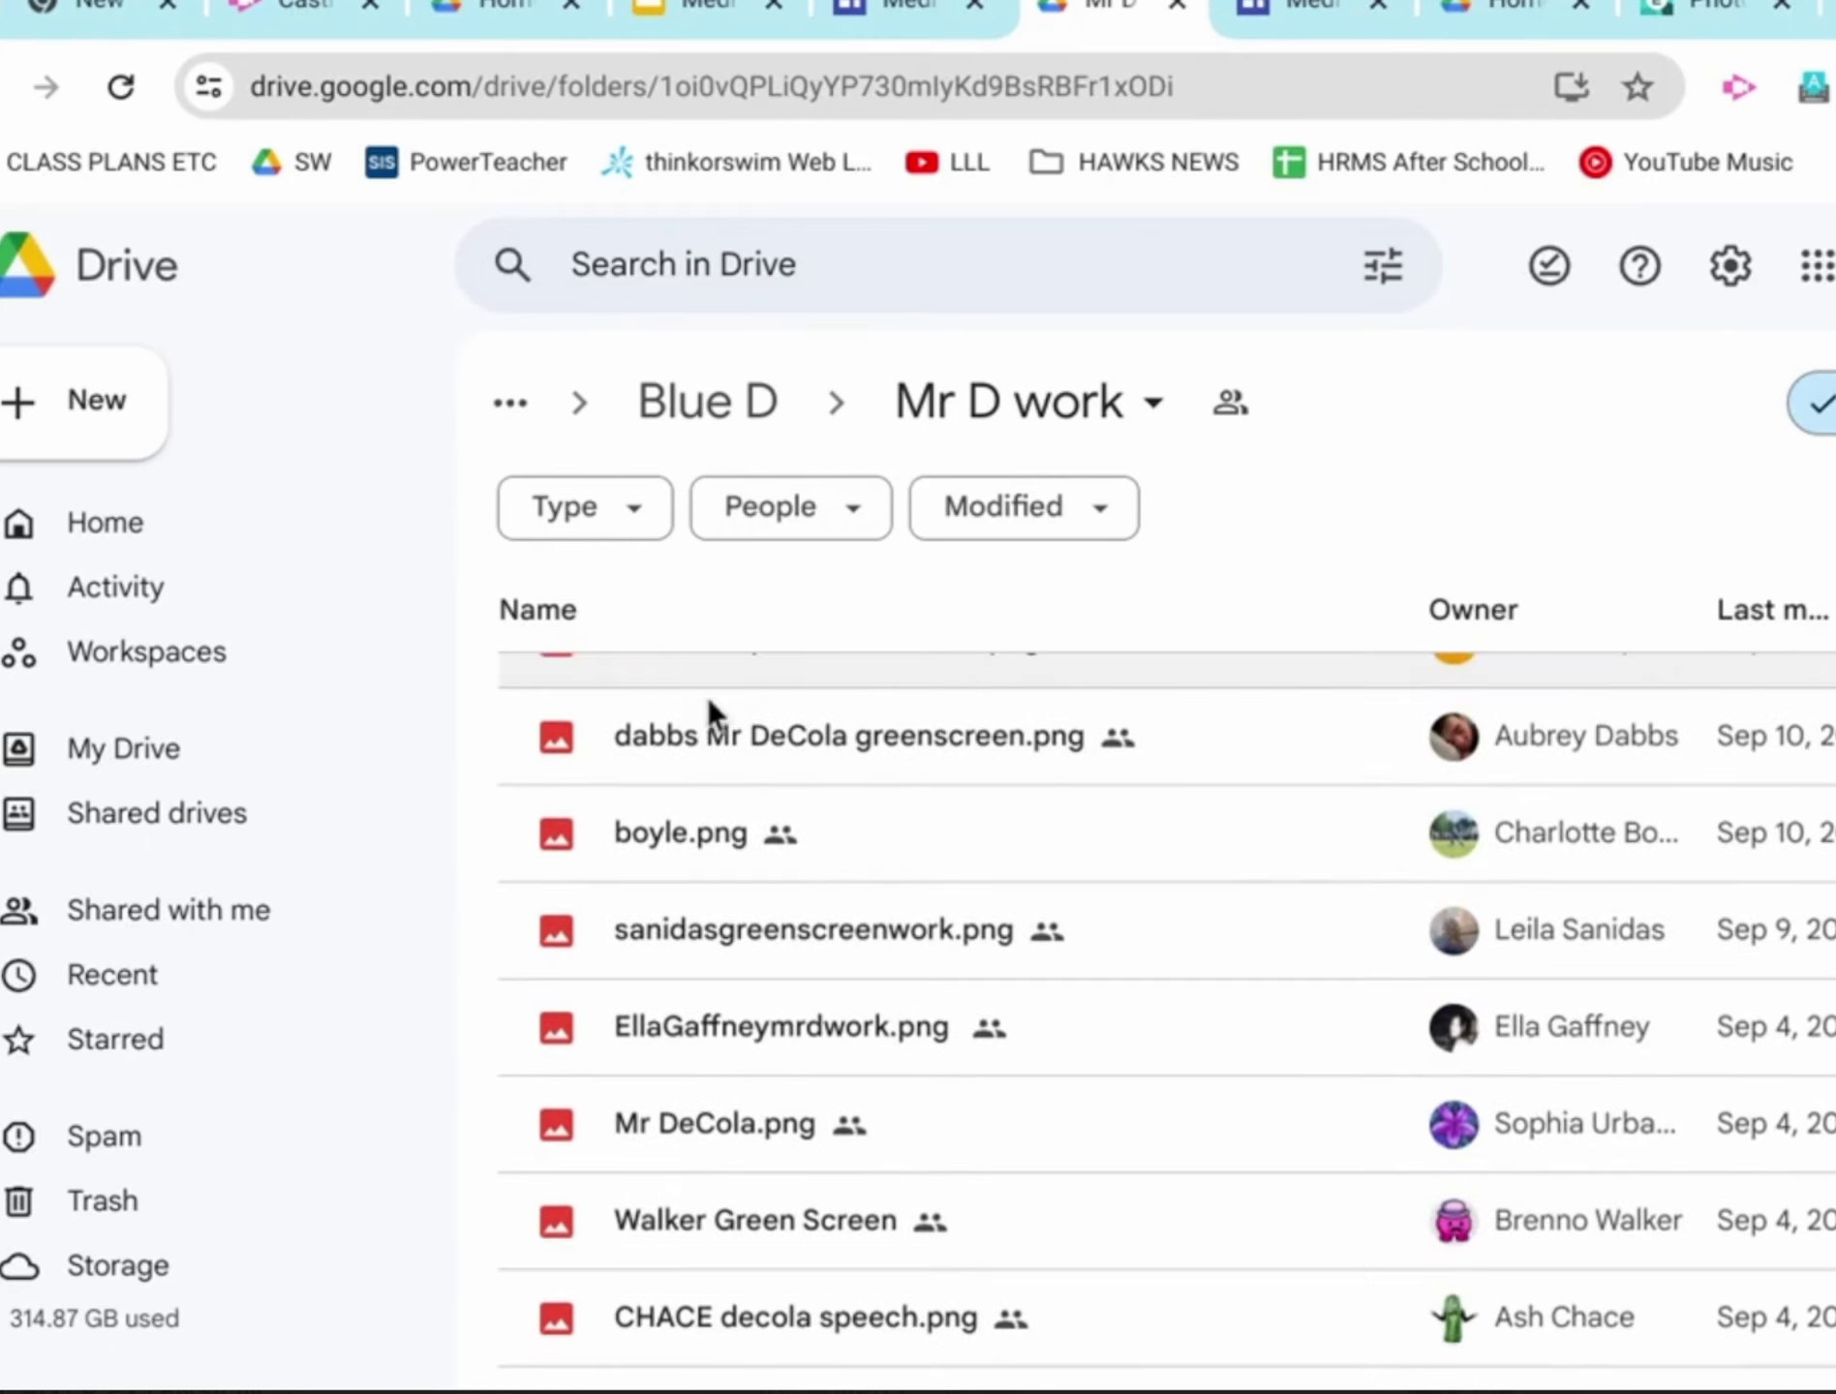
pyautogui.scroll(7, 709, 714)
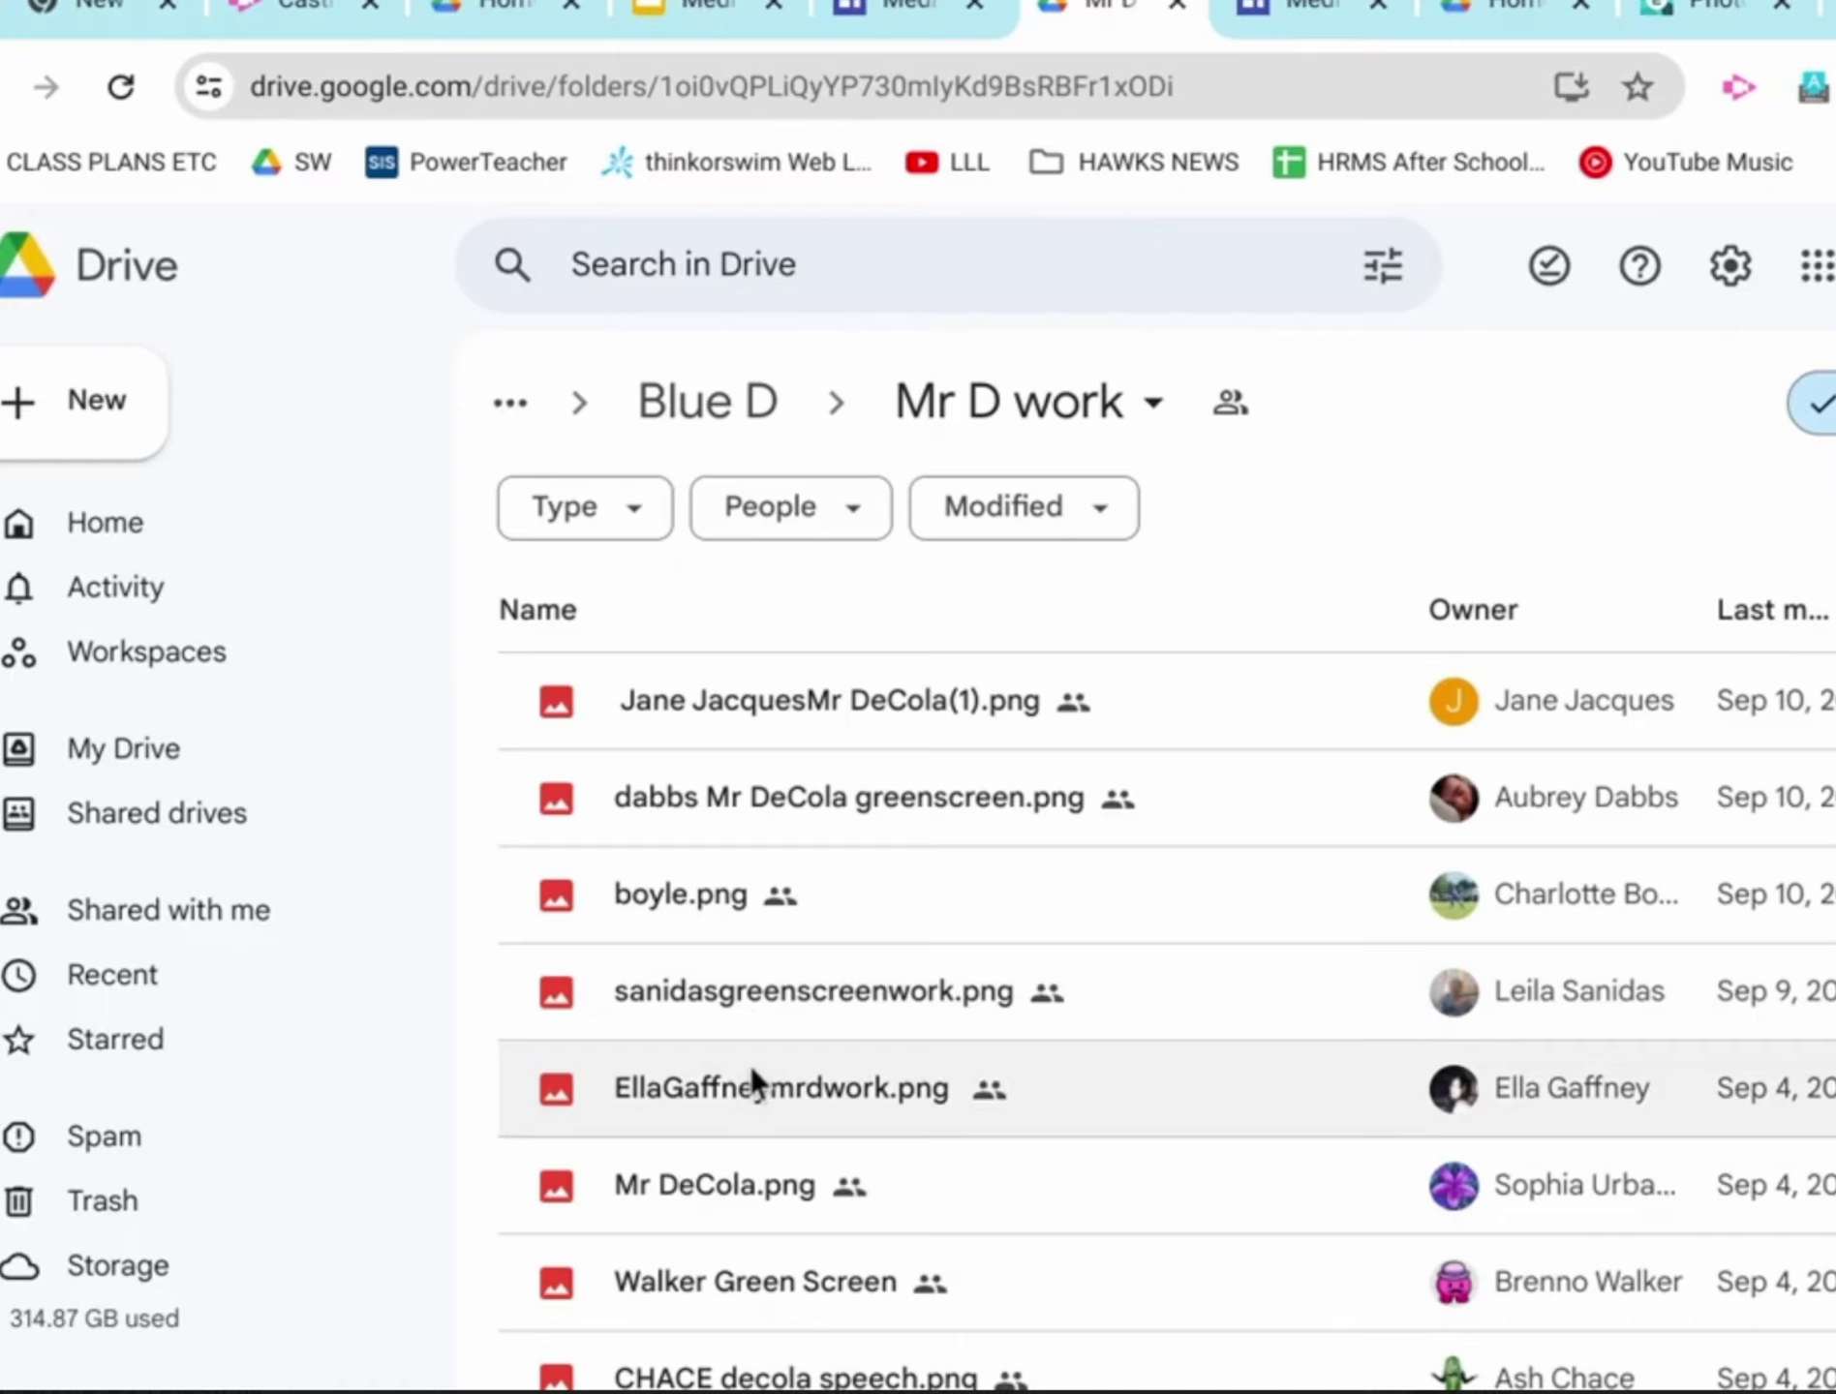
pyautogui.scroll(-1, 750, 1066)
pyautogui.scroll(-5, 750, 1066)
pyautogui.scroll(6, 750, 1066)
pyautogui.scroll(-6, 751, 1066)
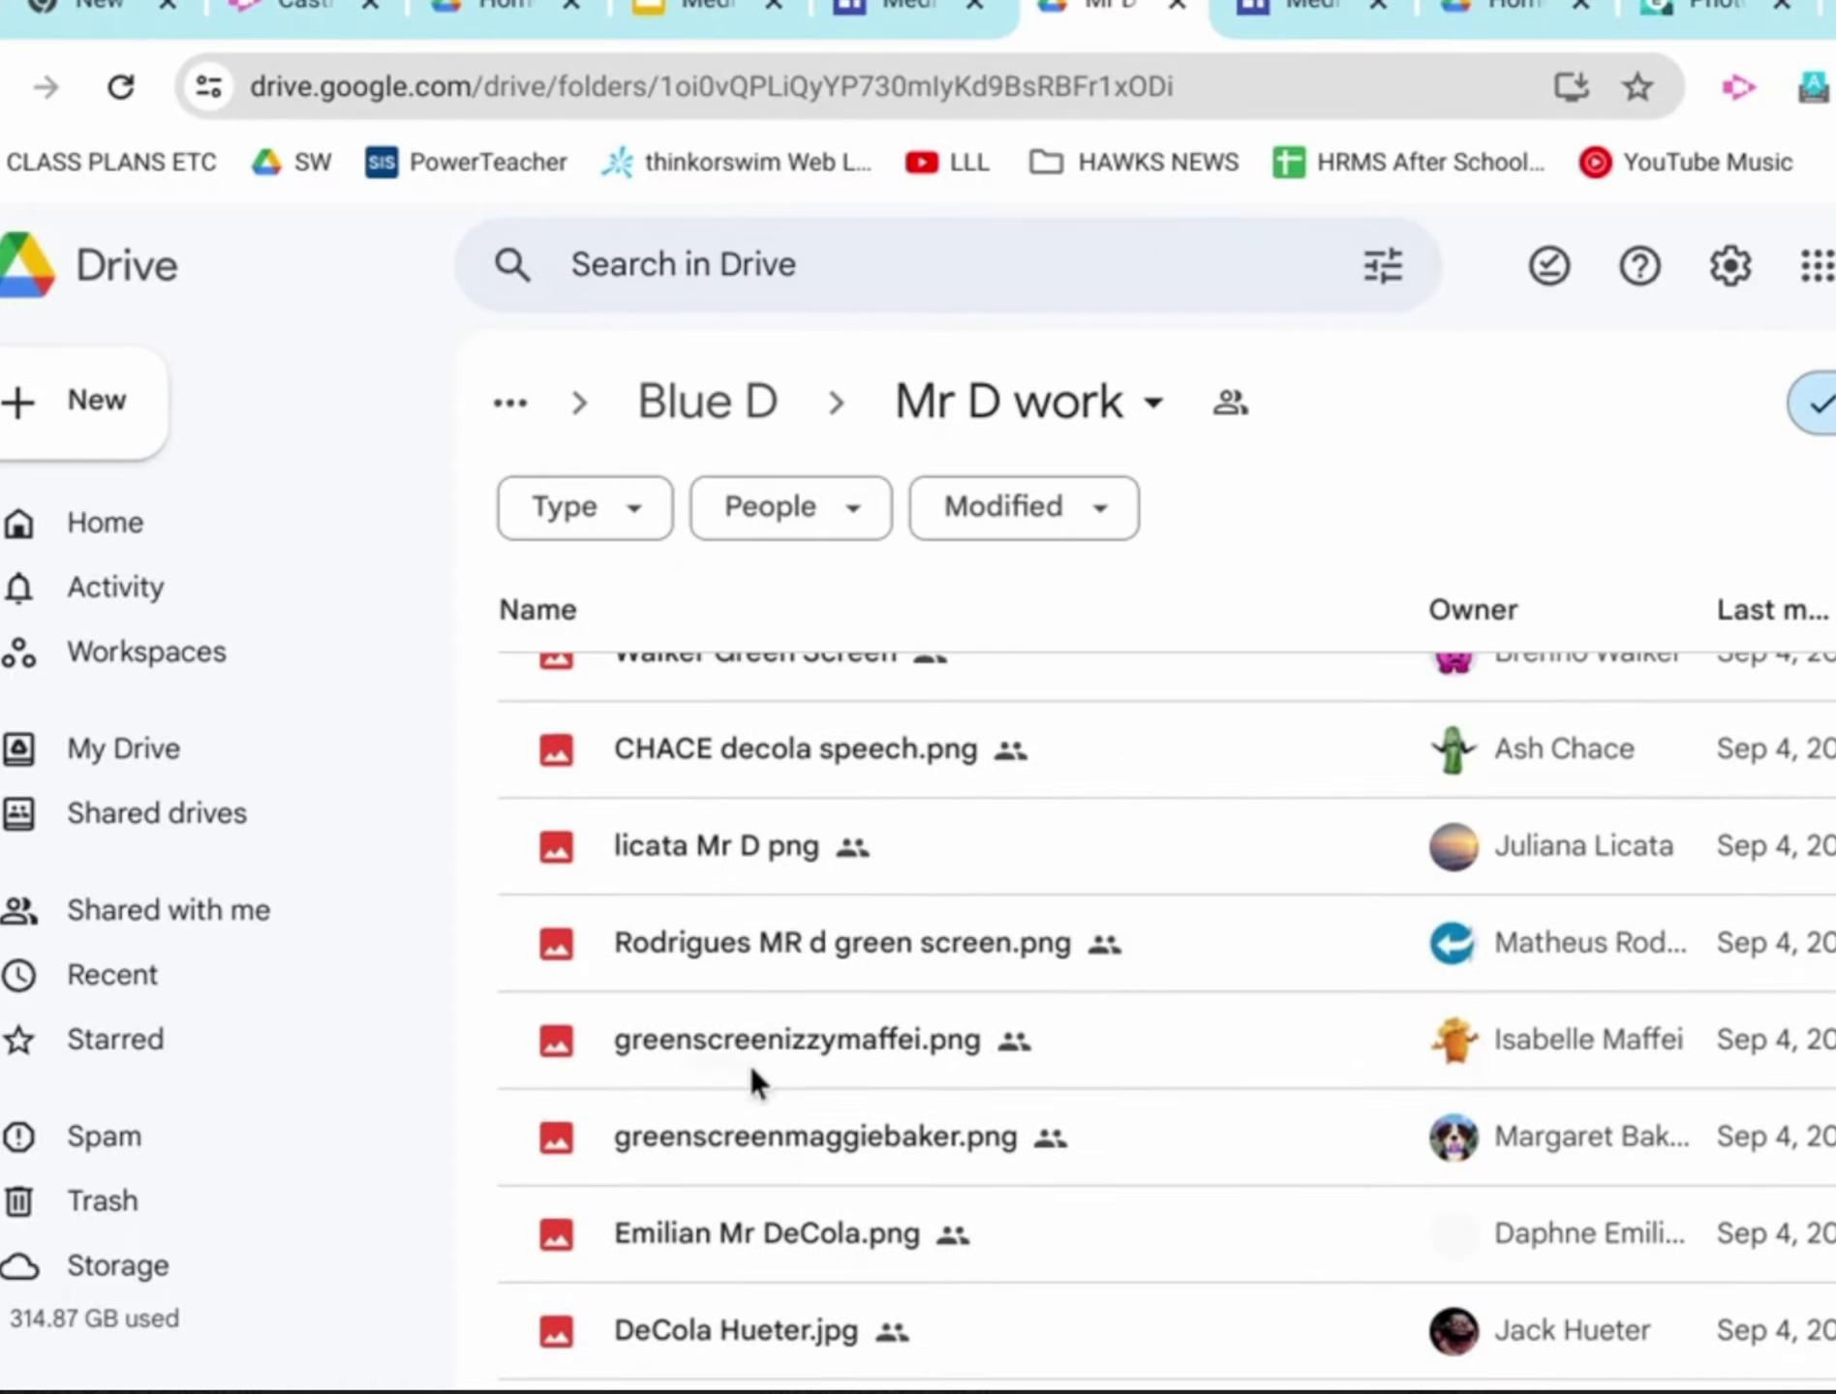
pyautogui.scroll(6, 751, 1066)
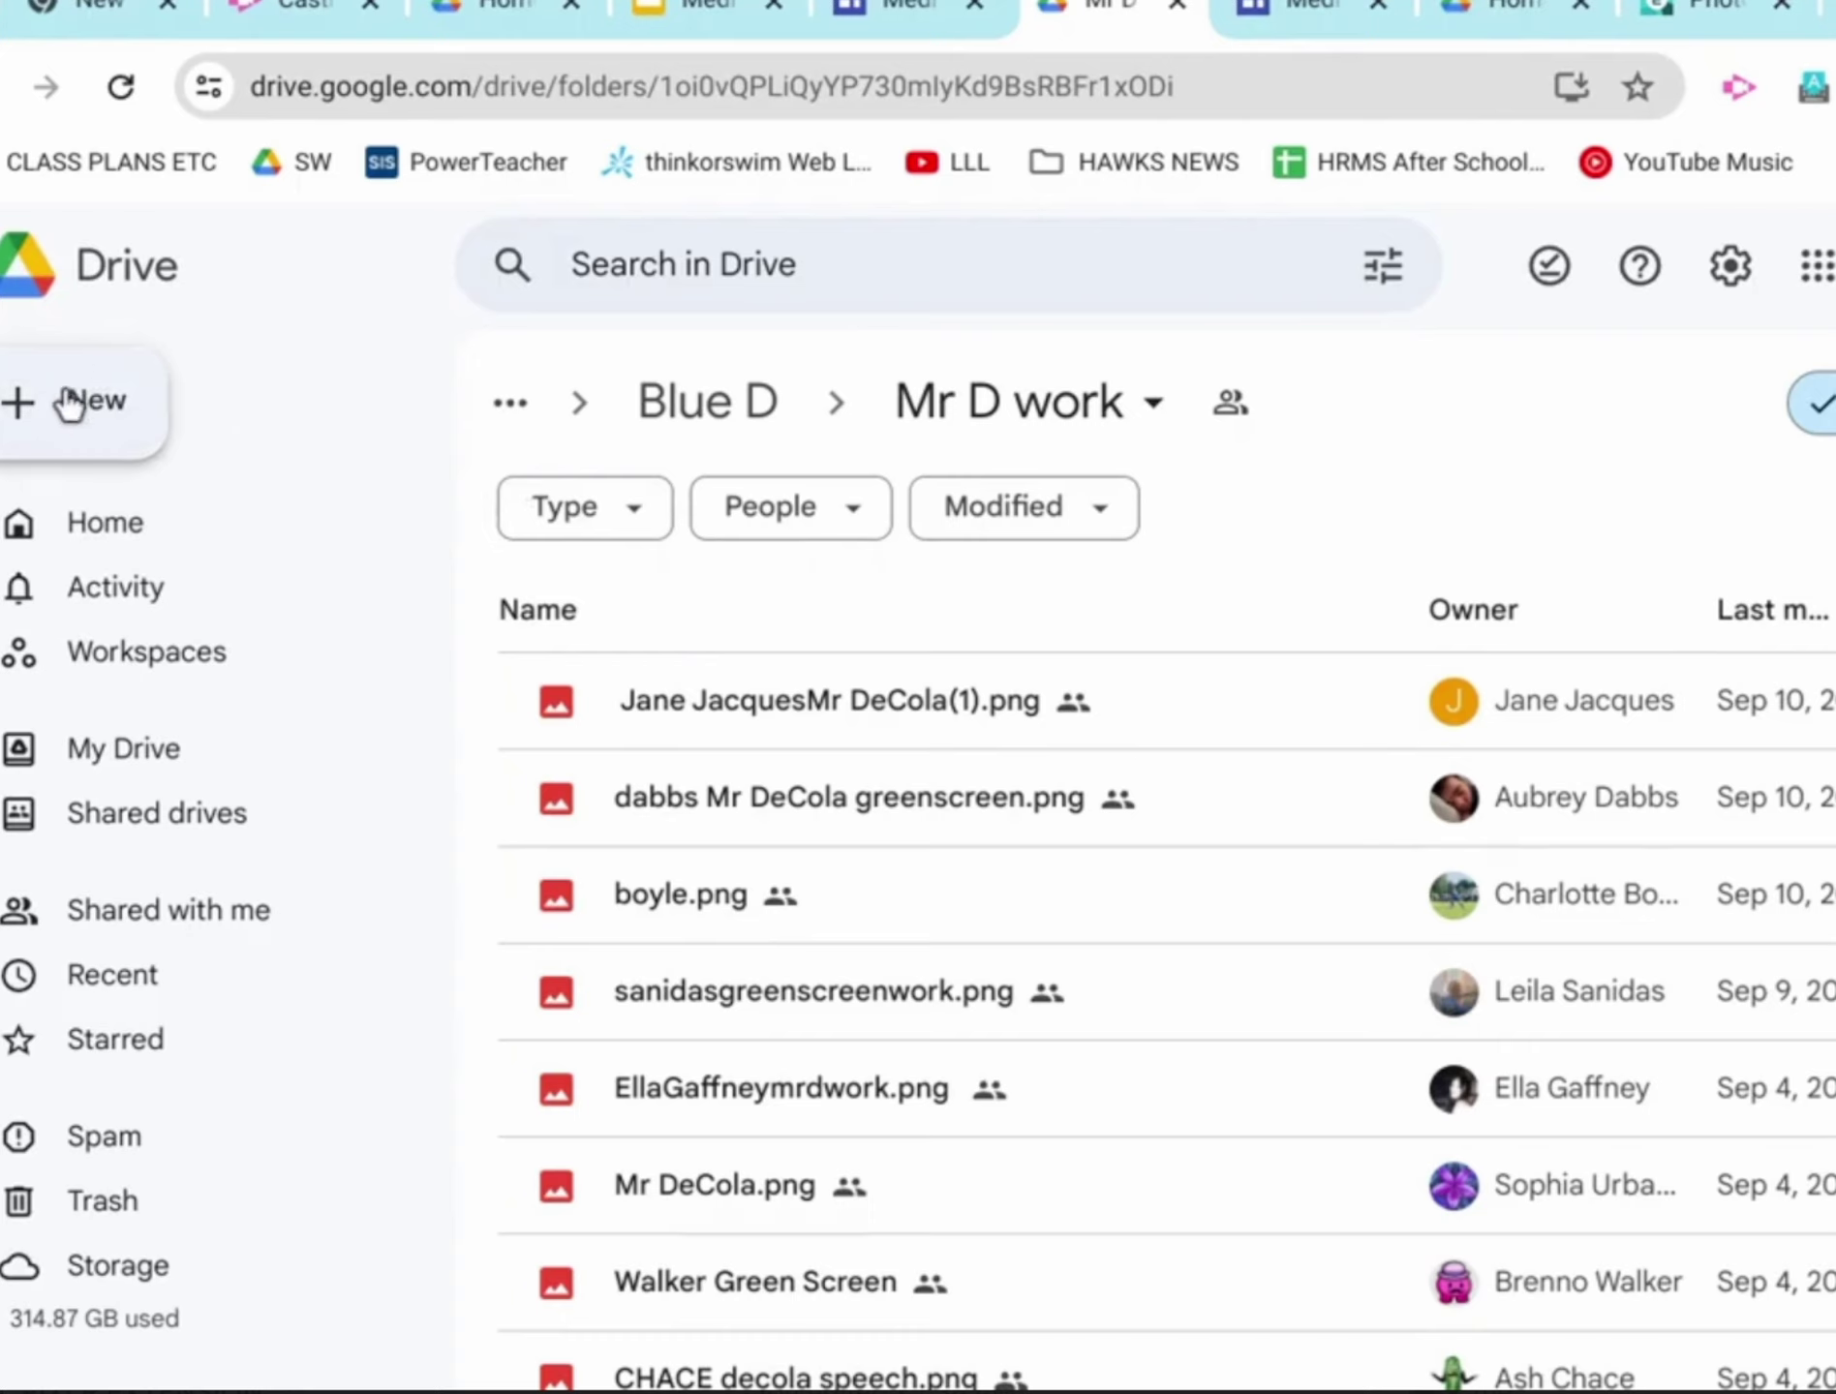
# Choose File upload from the New menu to open the 'Select one or more files' picker.
pyautogui.click(53, 429)
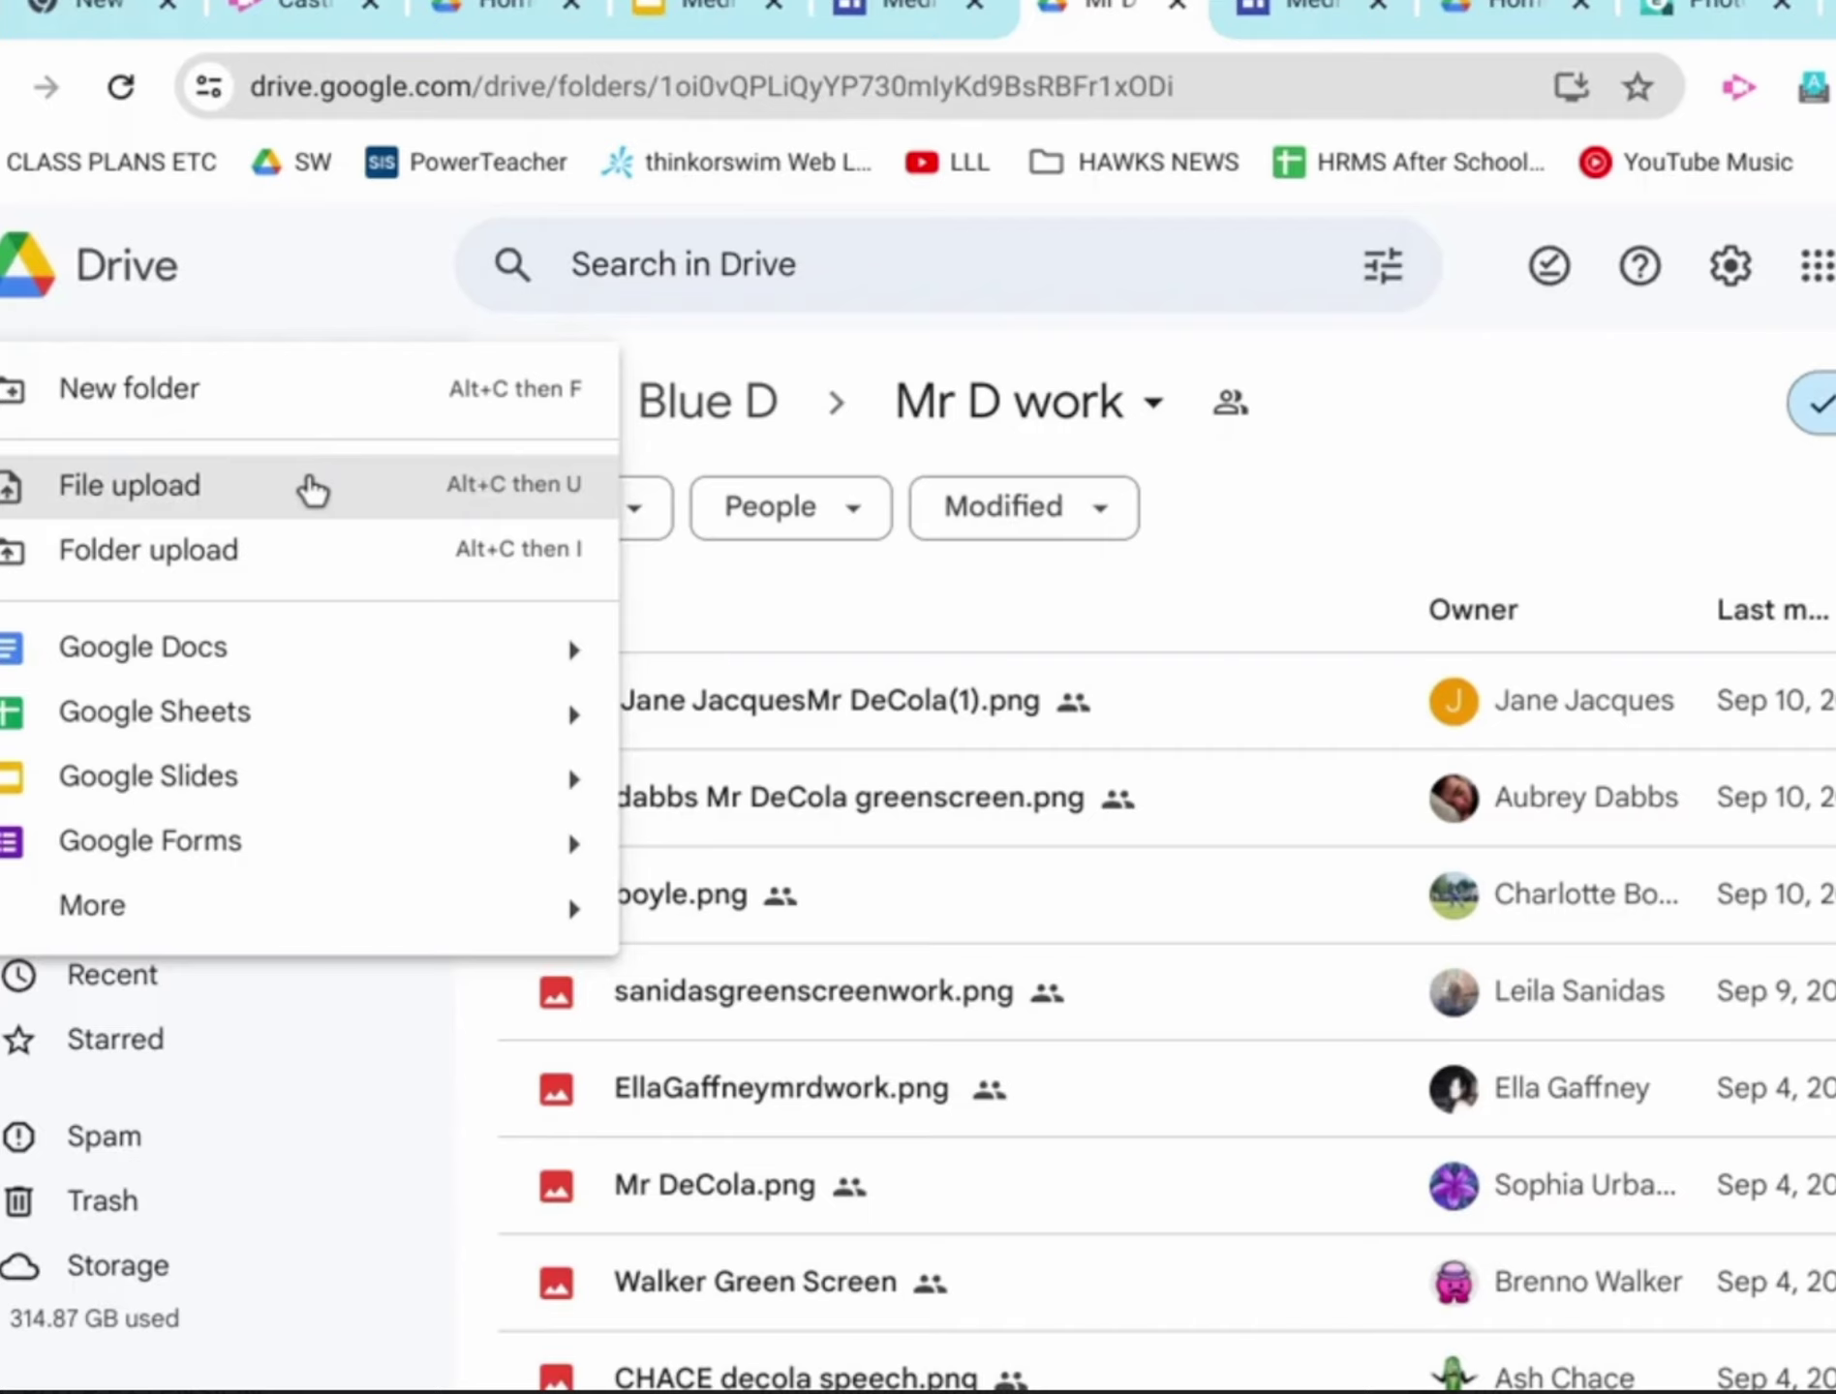
pyautogui.click(312, 491)
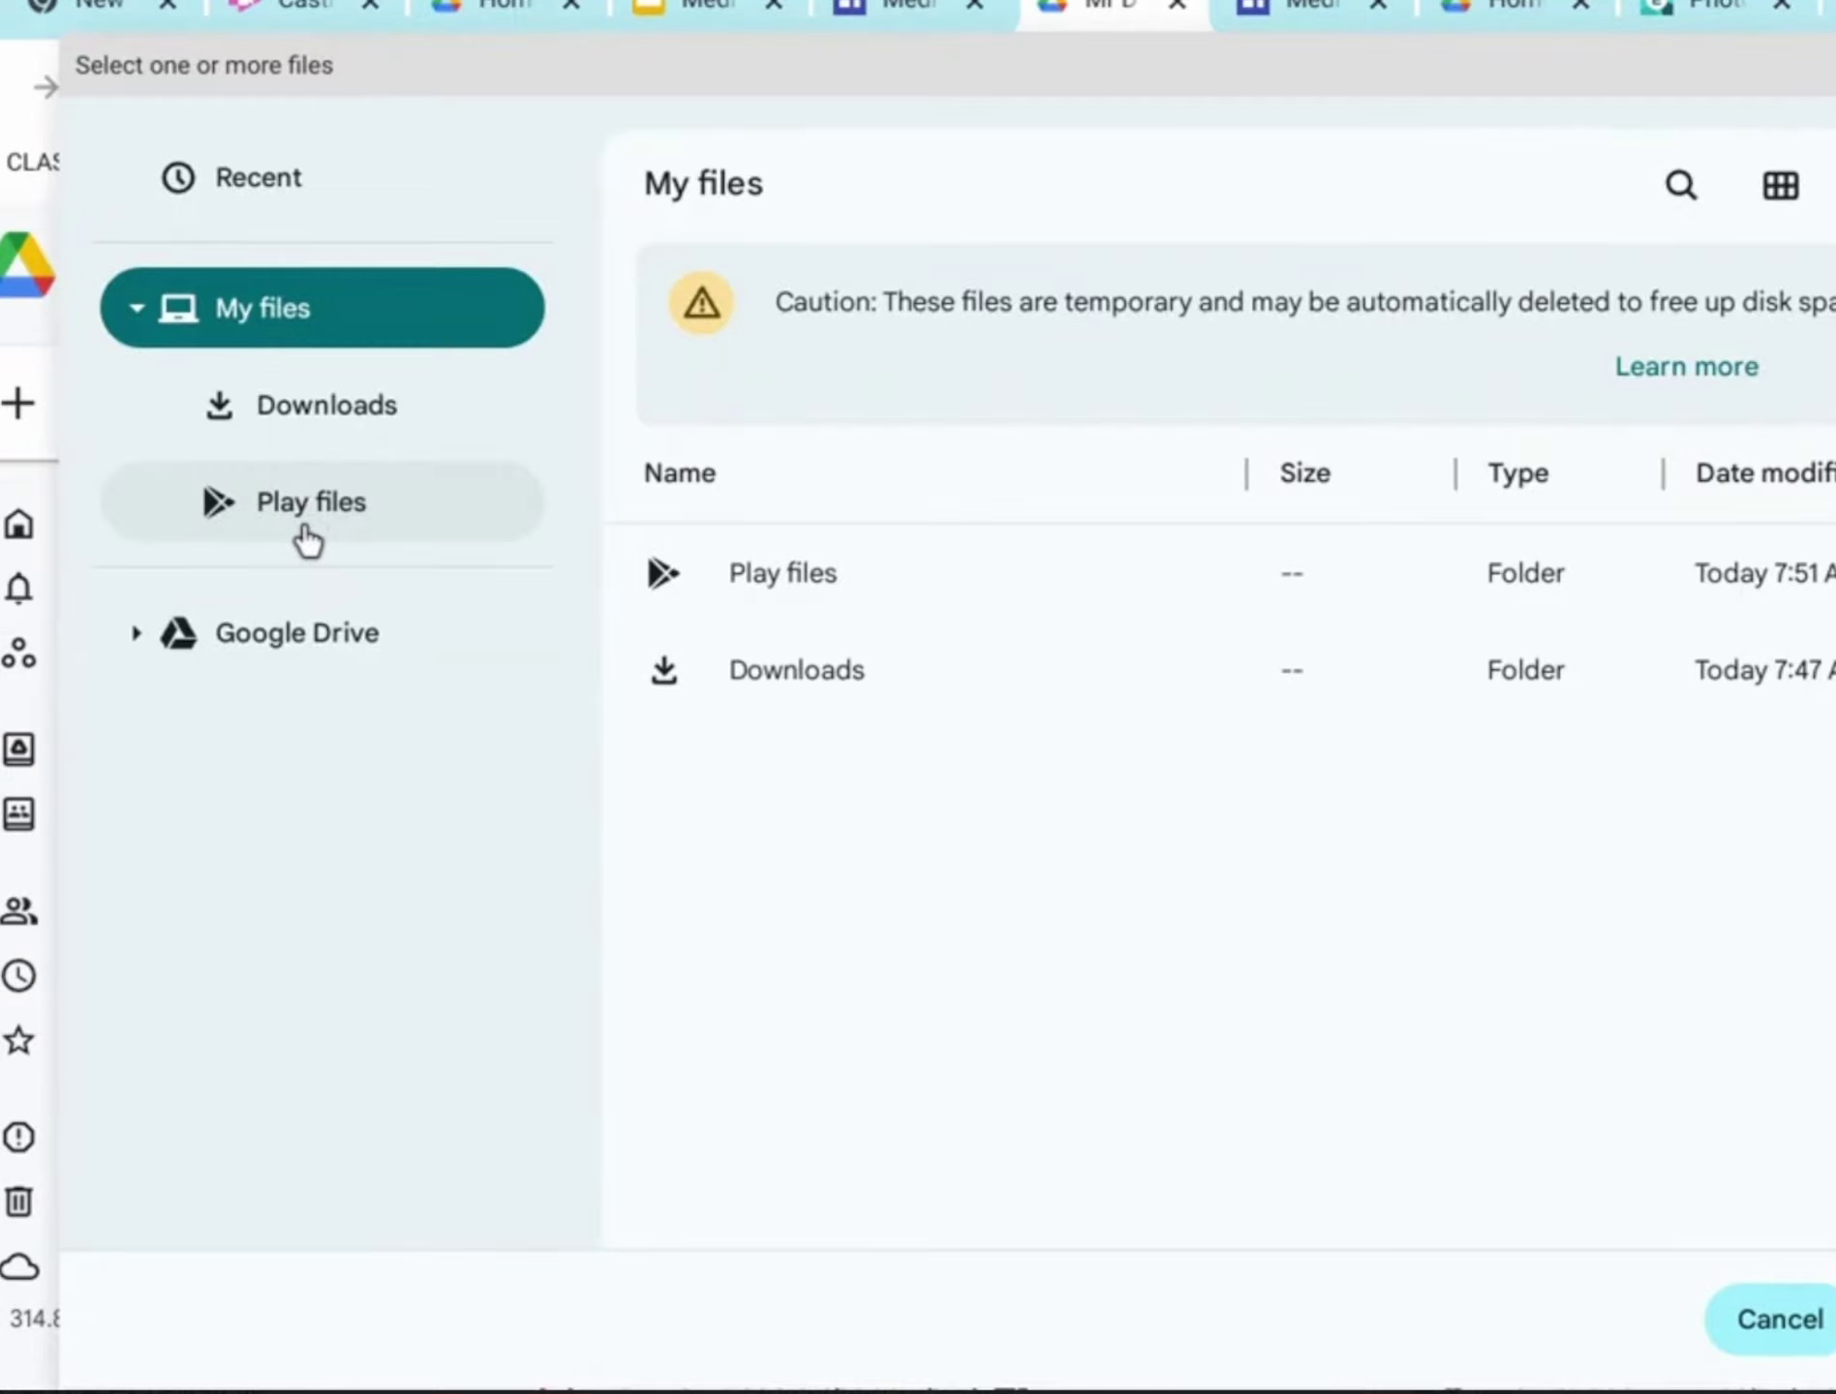
# Browse My Drive in the picker and select the image LAST NAME PROJECT.png.
pyautogui.click(300, 639)
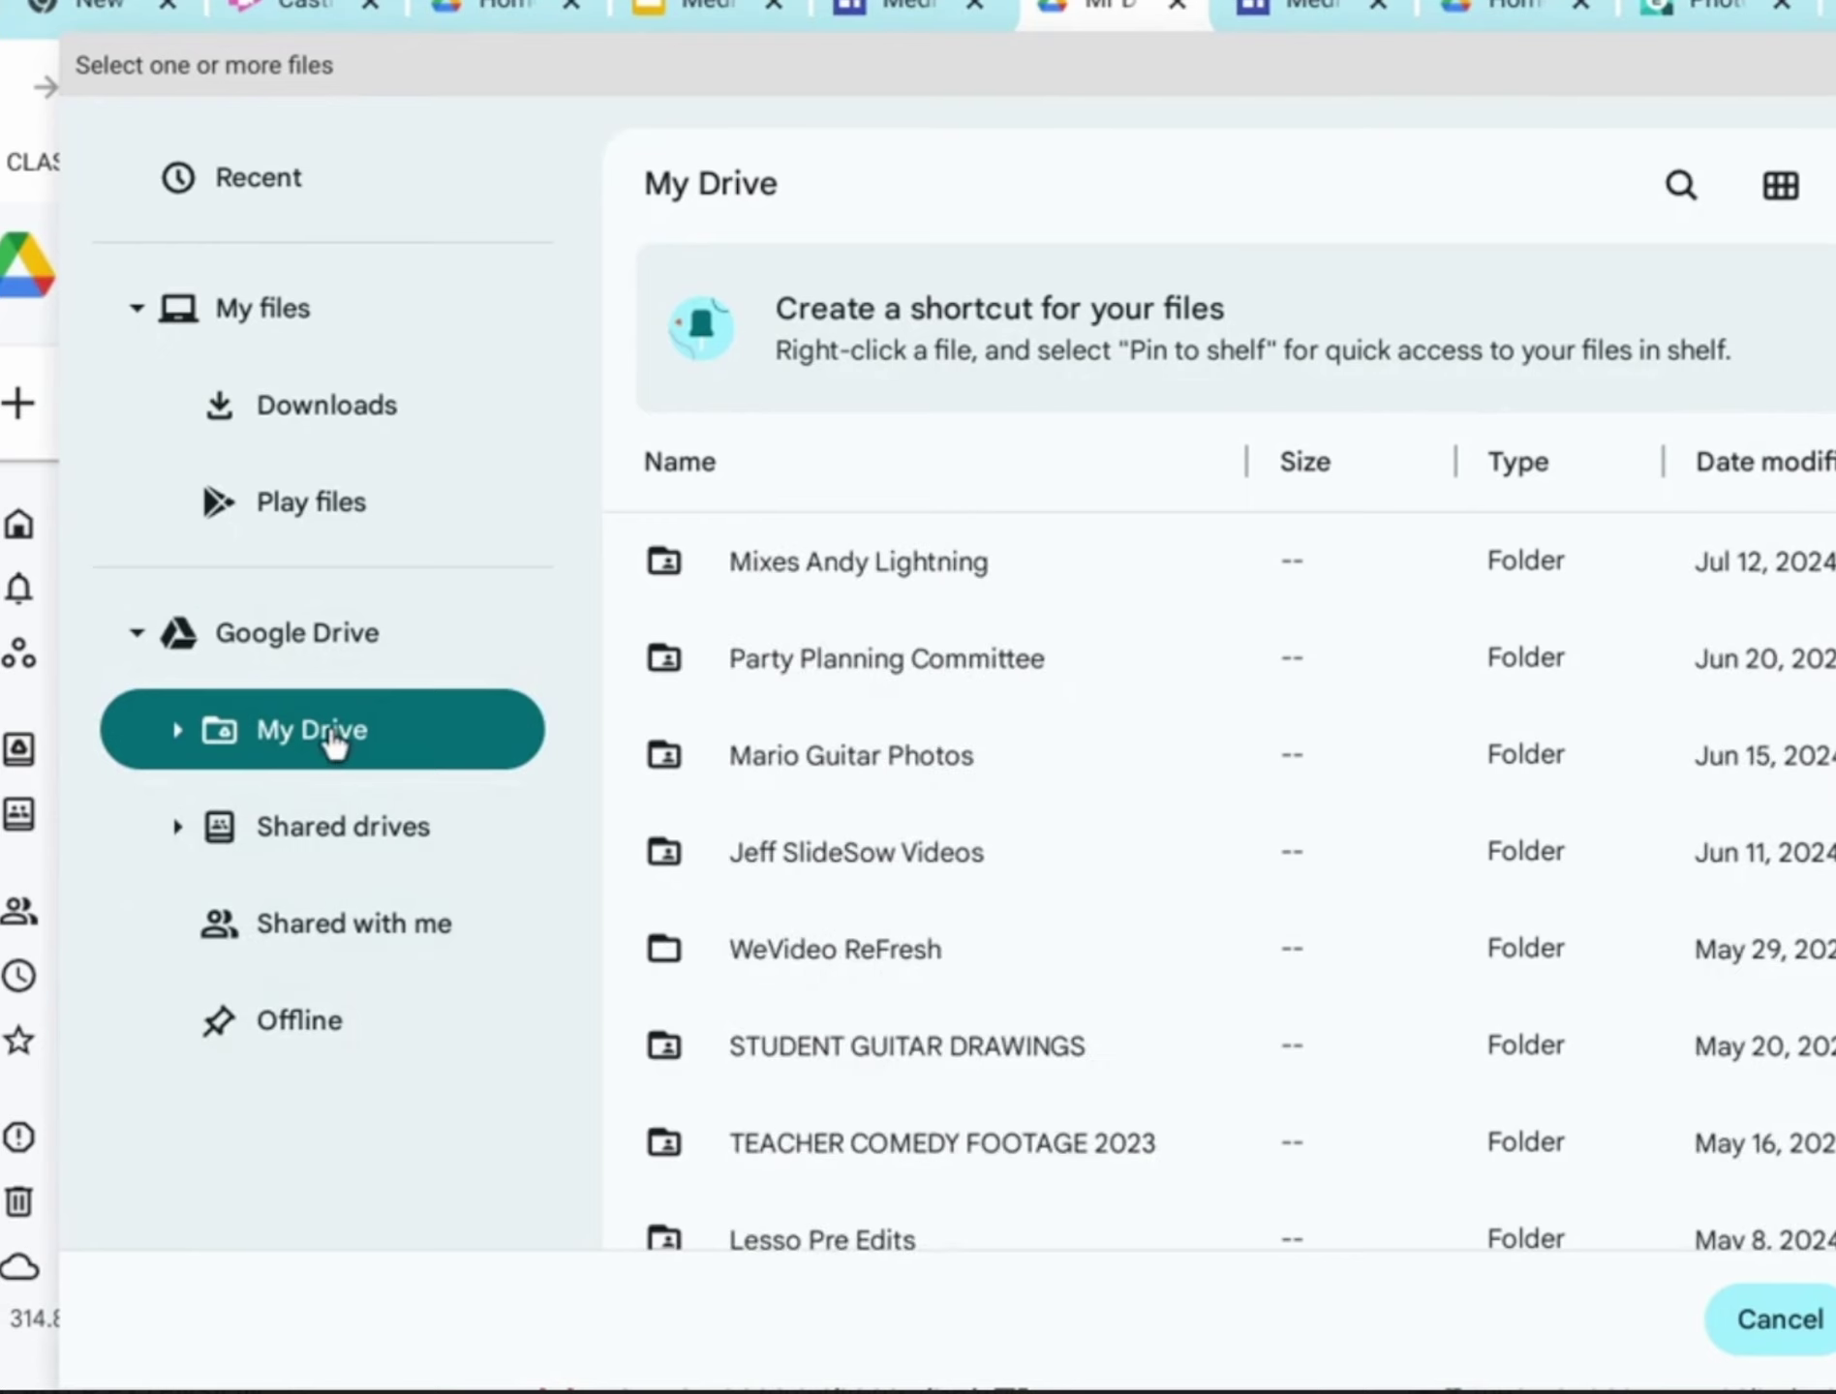
pyautogui.scroll(-8, 1250, 1016)
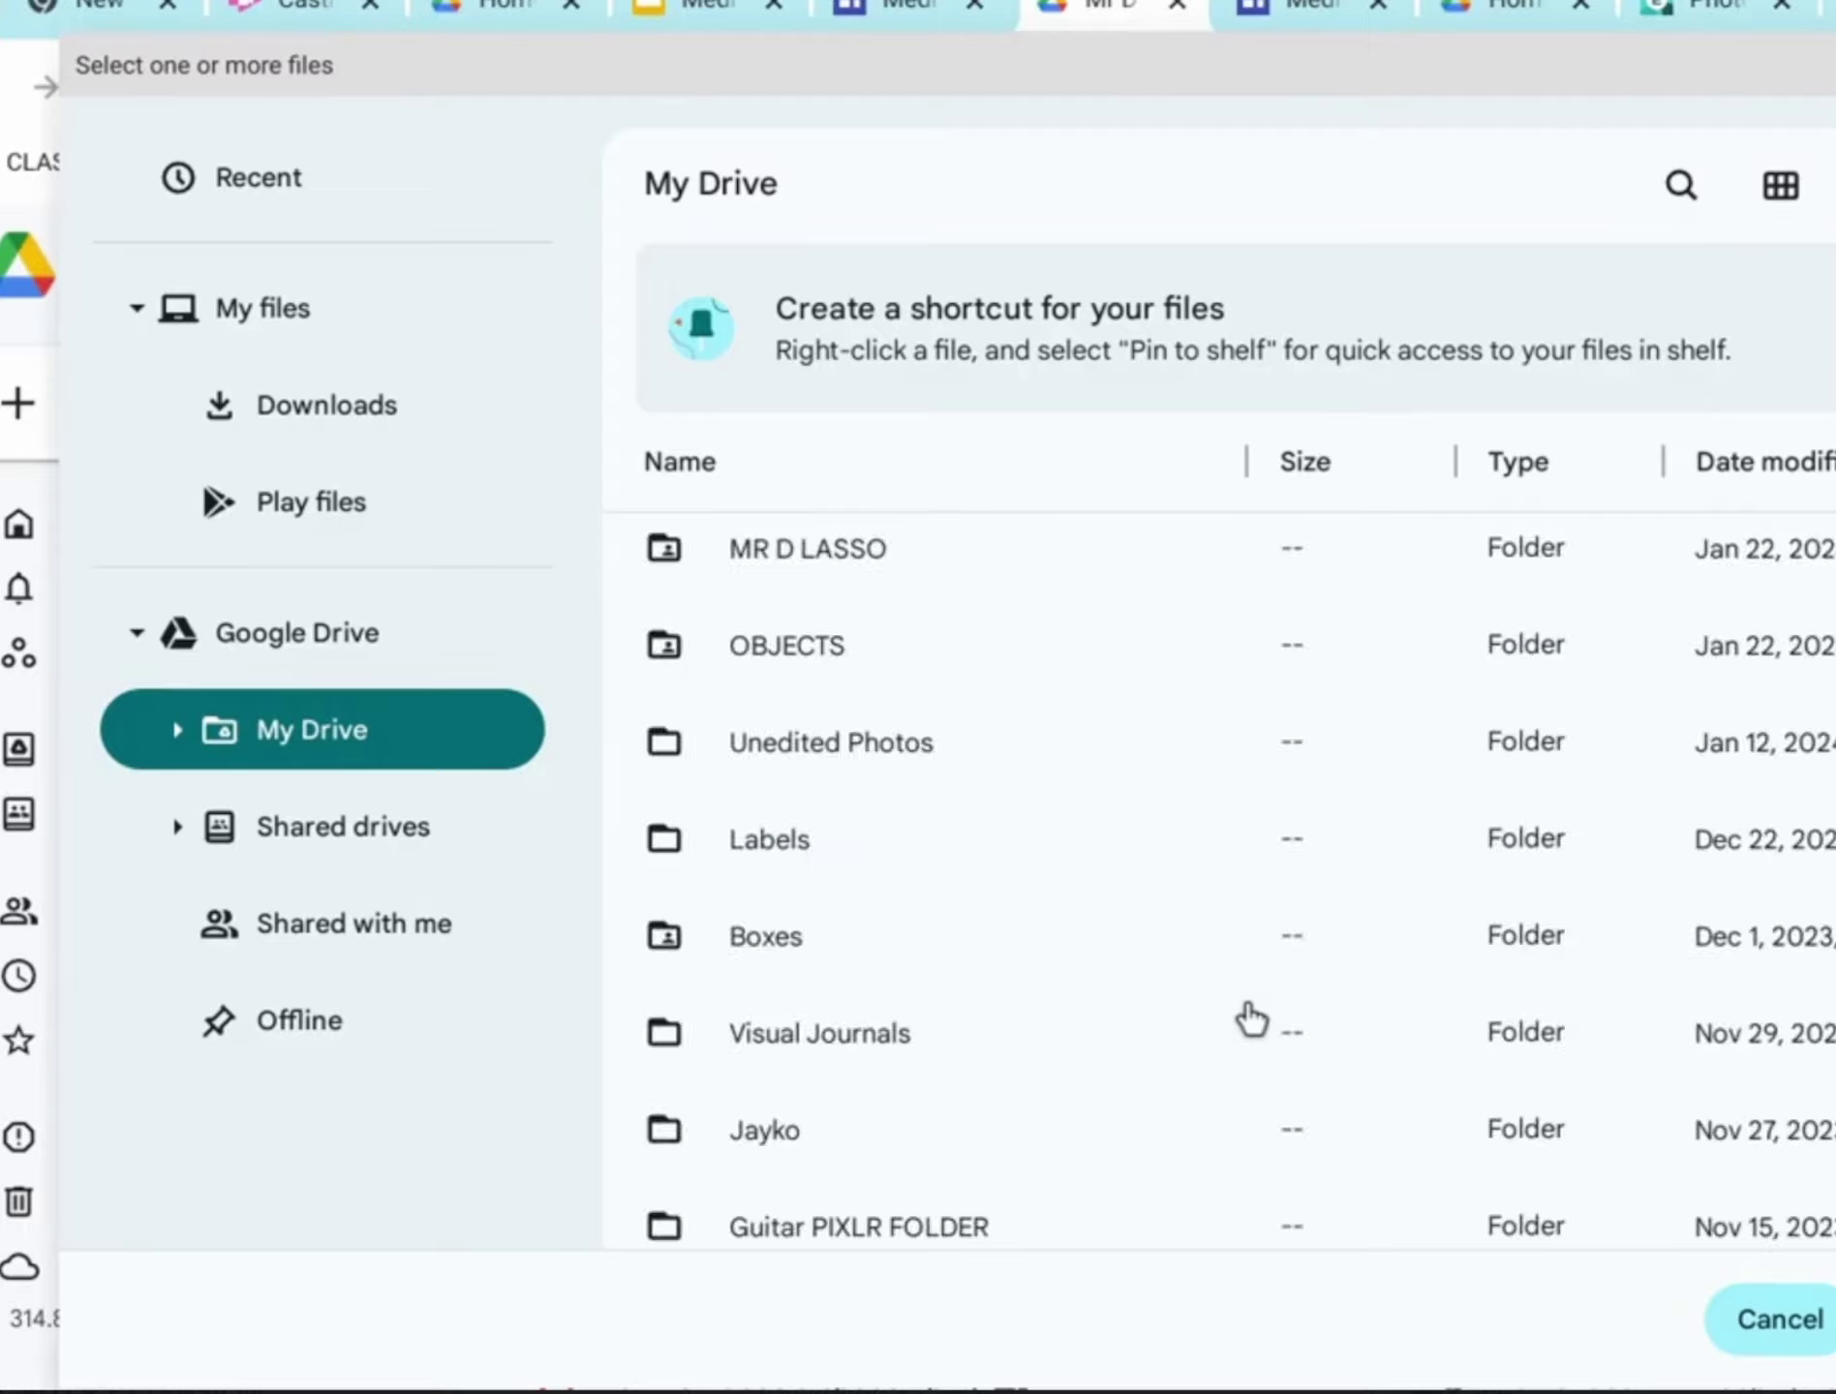
pyautogui.scroll(-6, 1250, 1017)
pyautogui.scroll(-6, 1250, 1017)
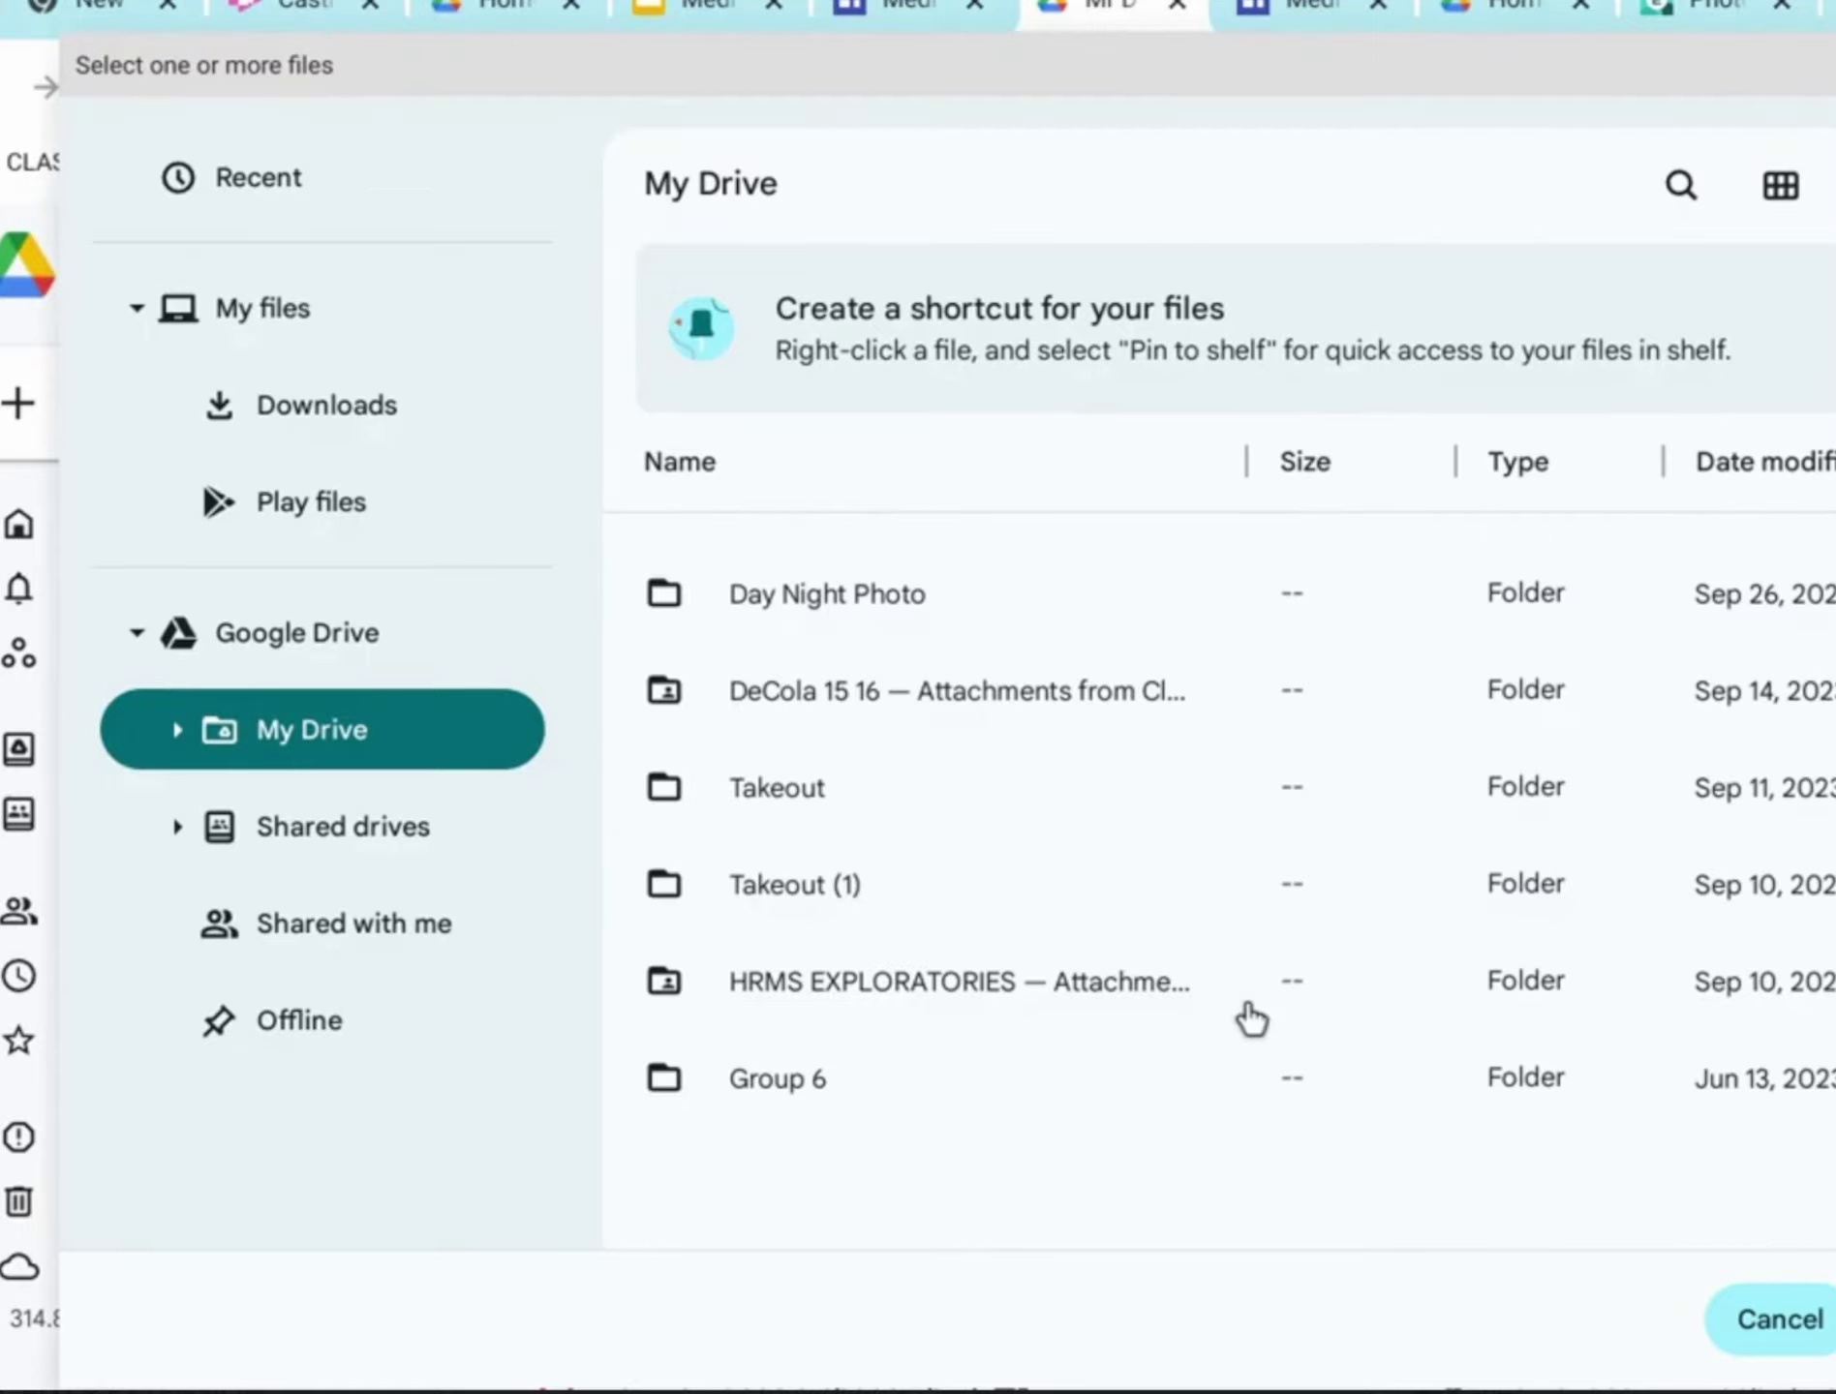
pyautogui.scroll(-10, 1250, 1017)
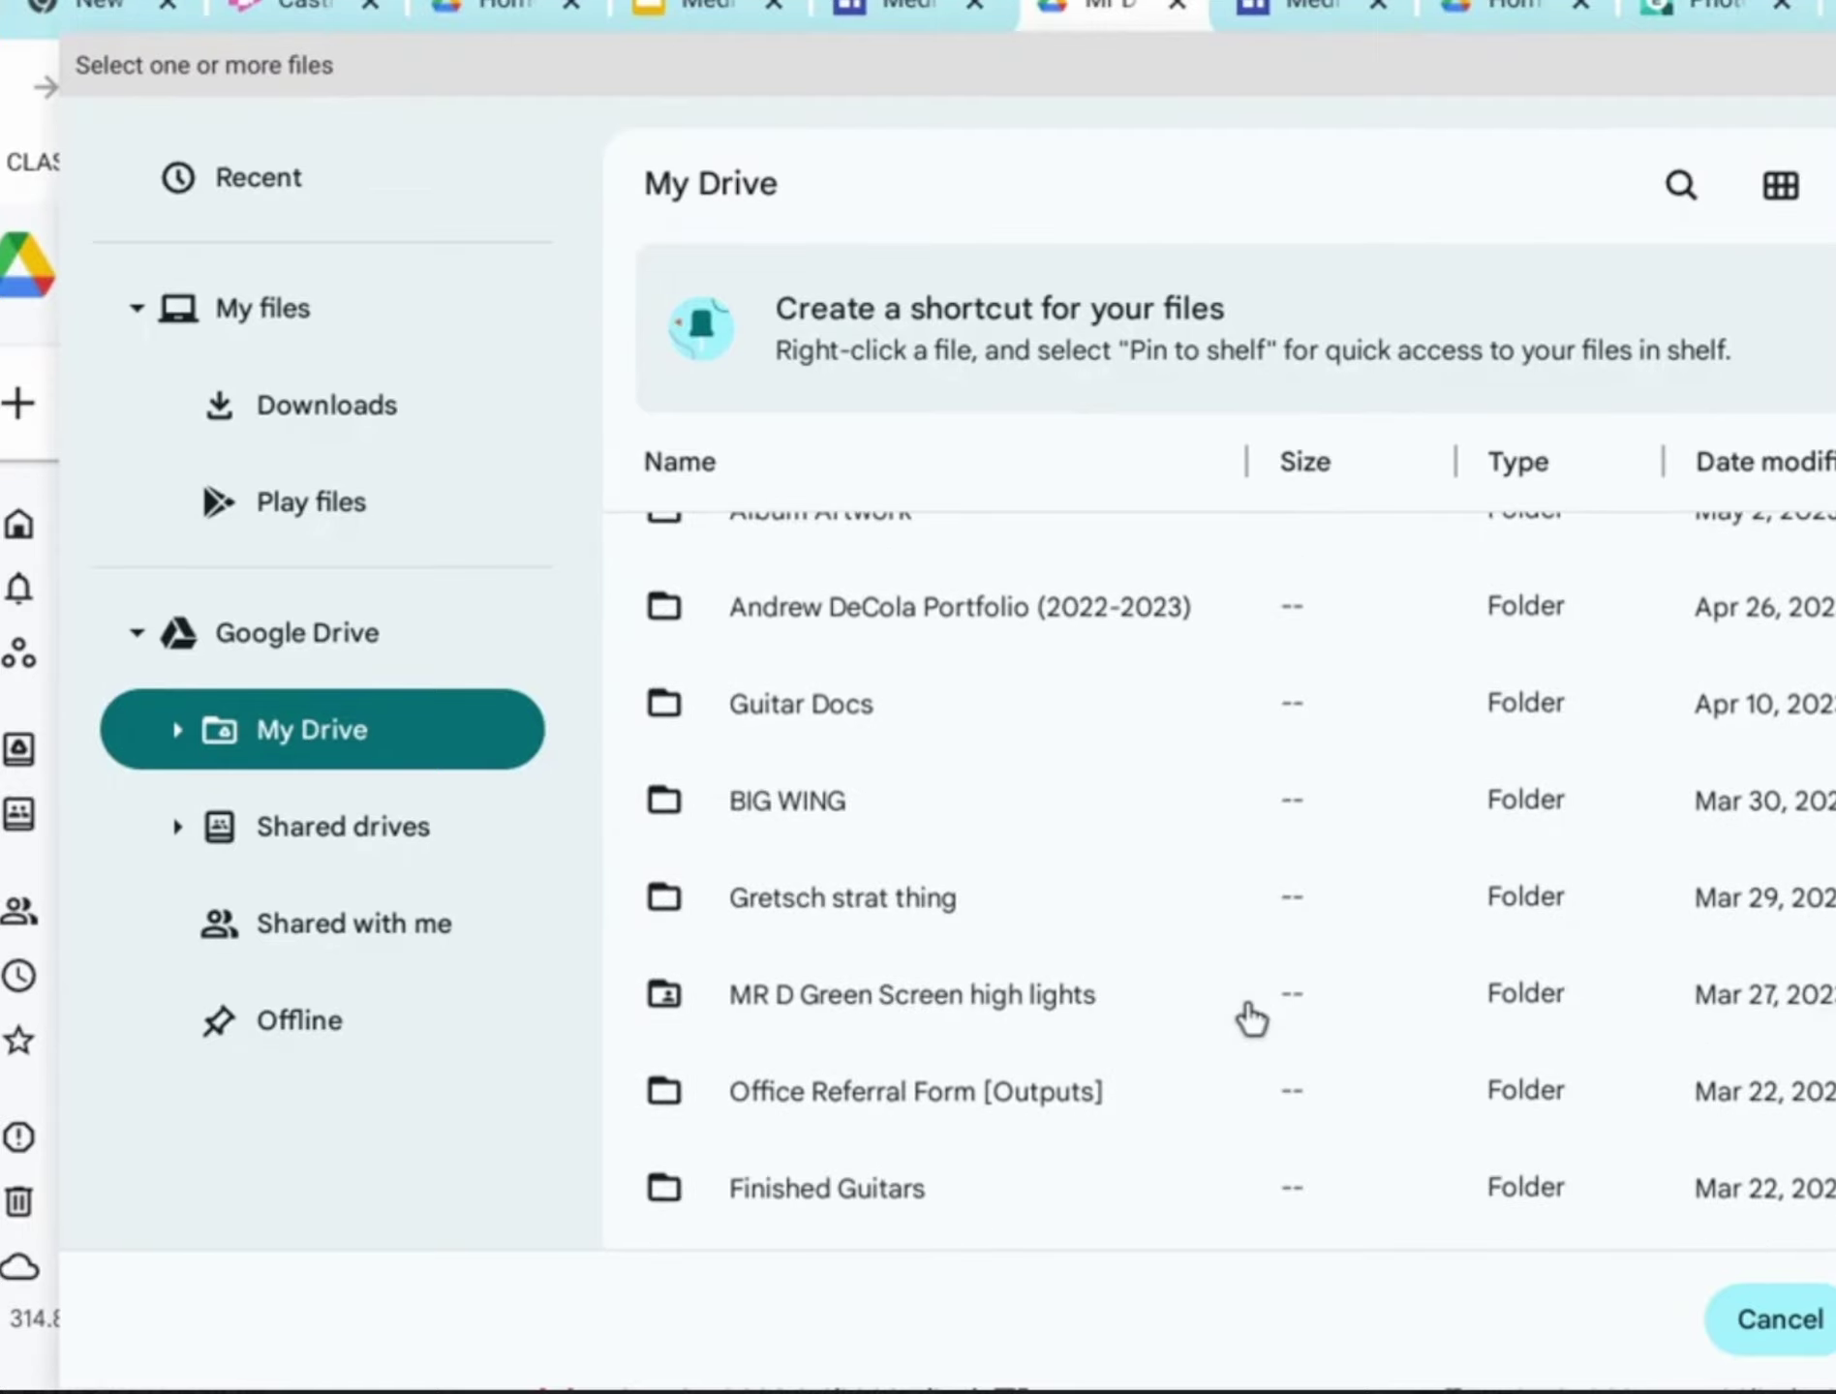
pyautogui.scroll(-10, 1250, 1017)
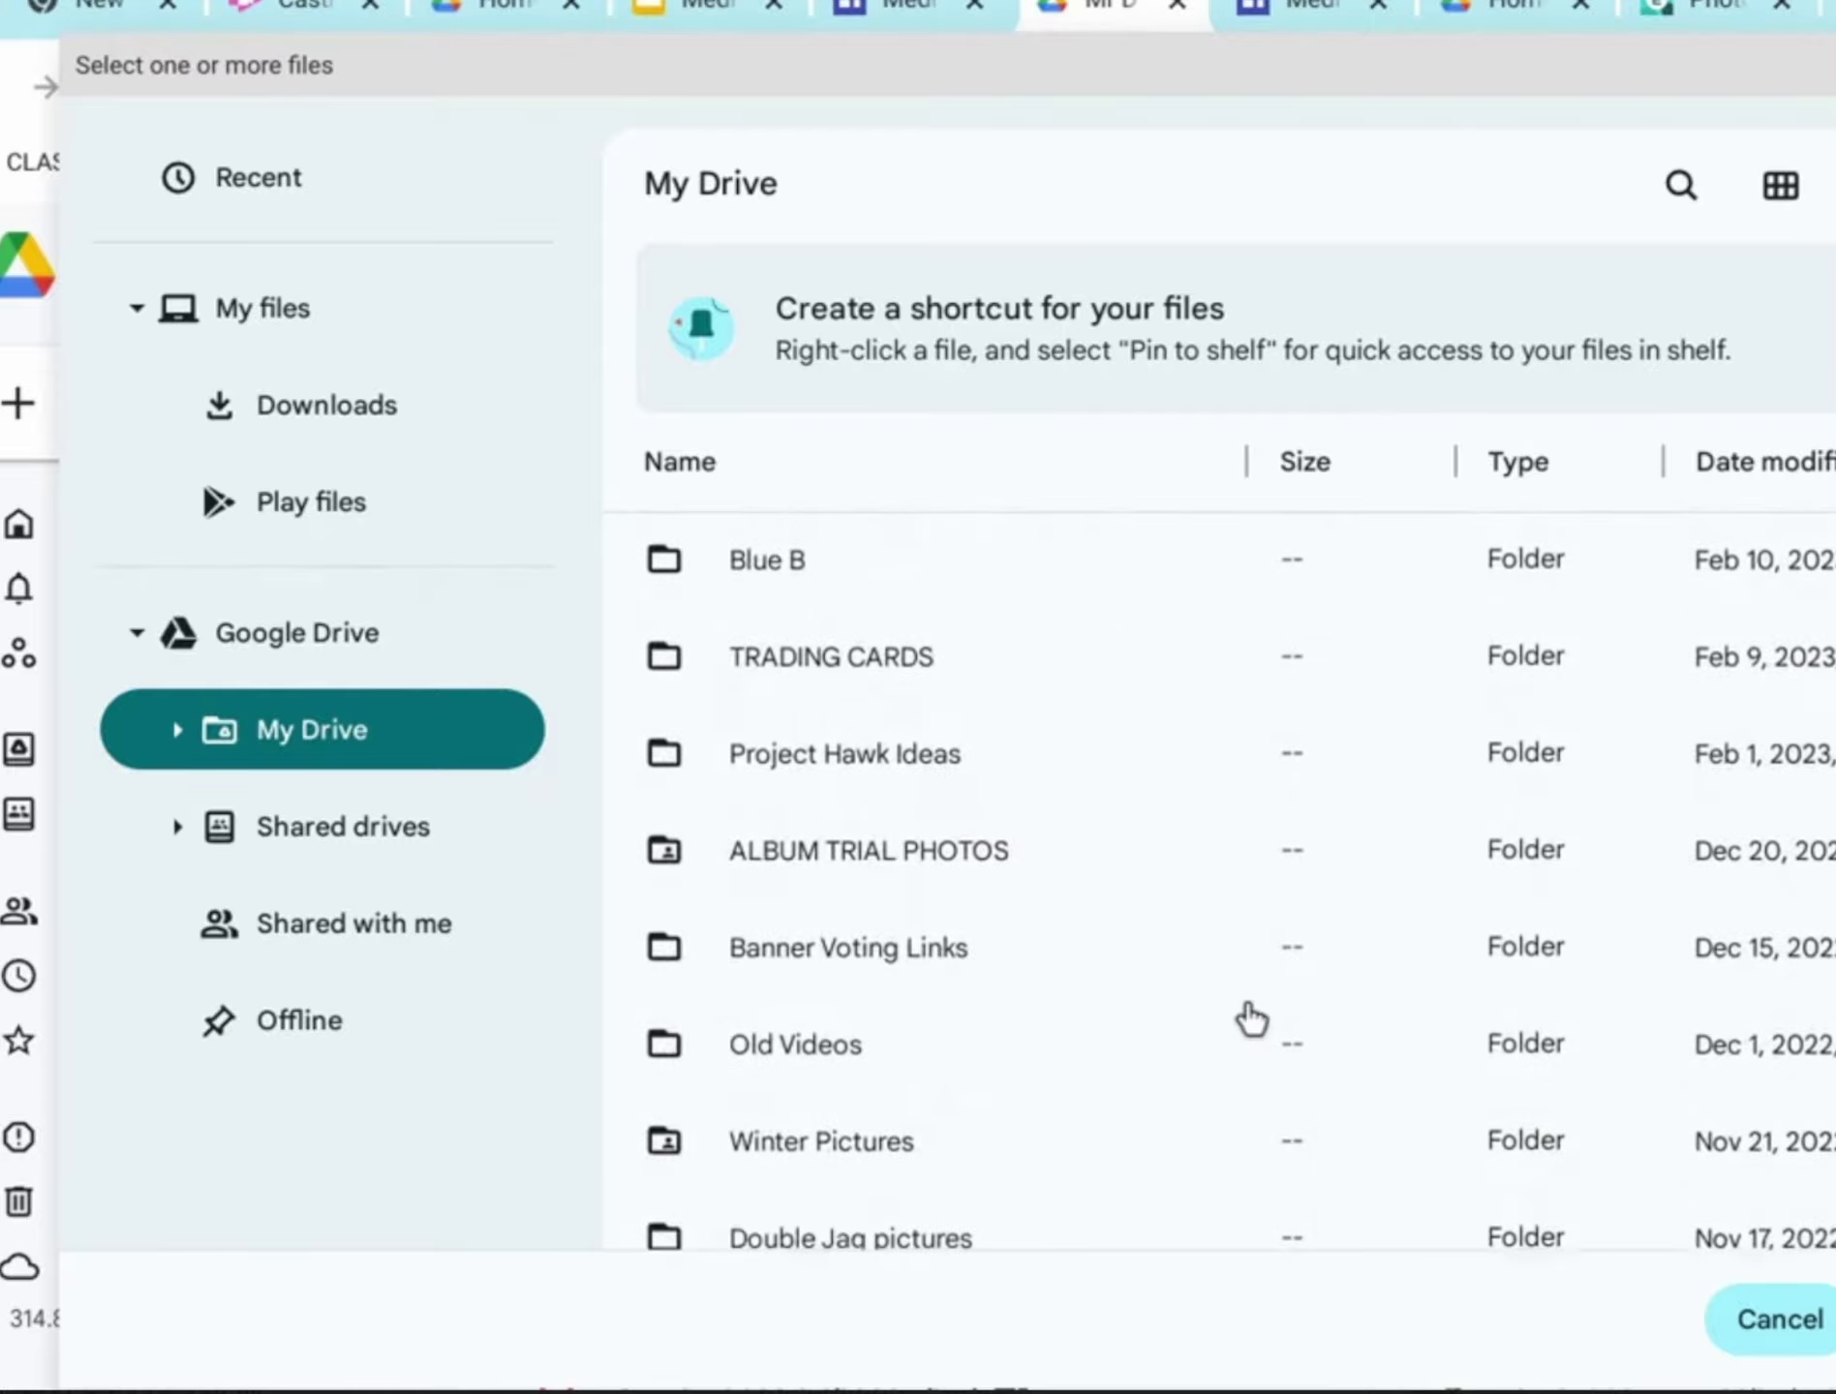
pyautogui.scroll(-10, 1250, 1017)
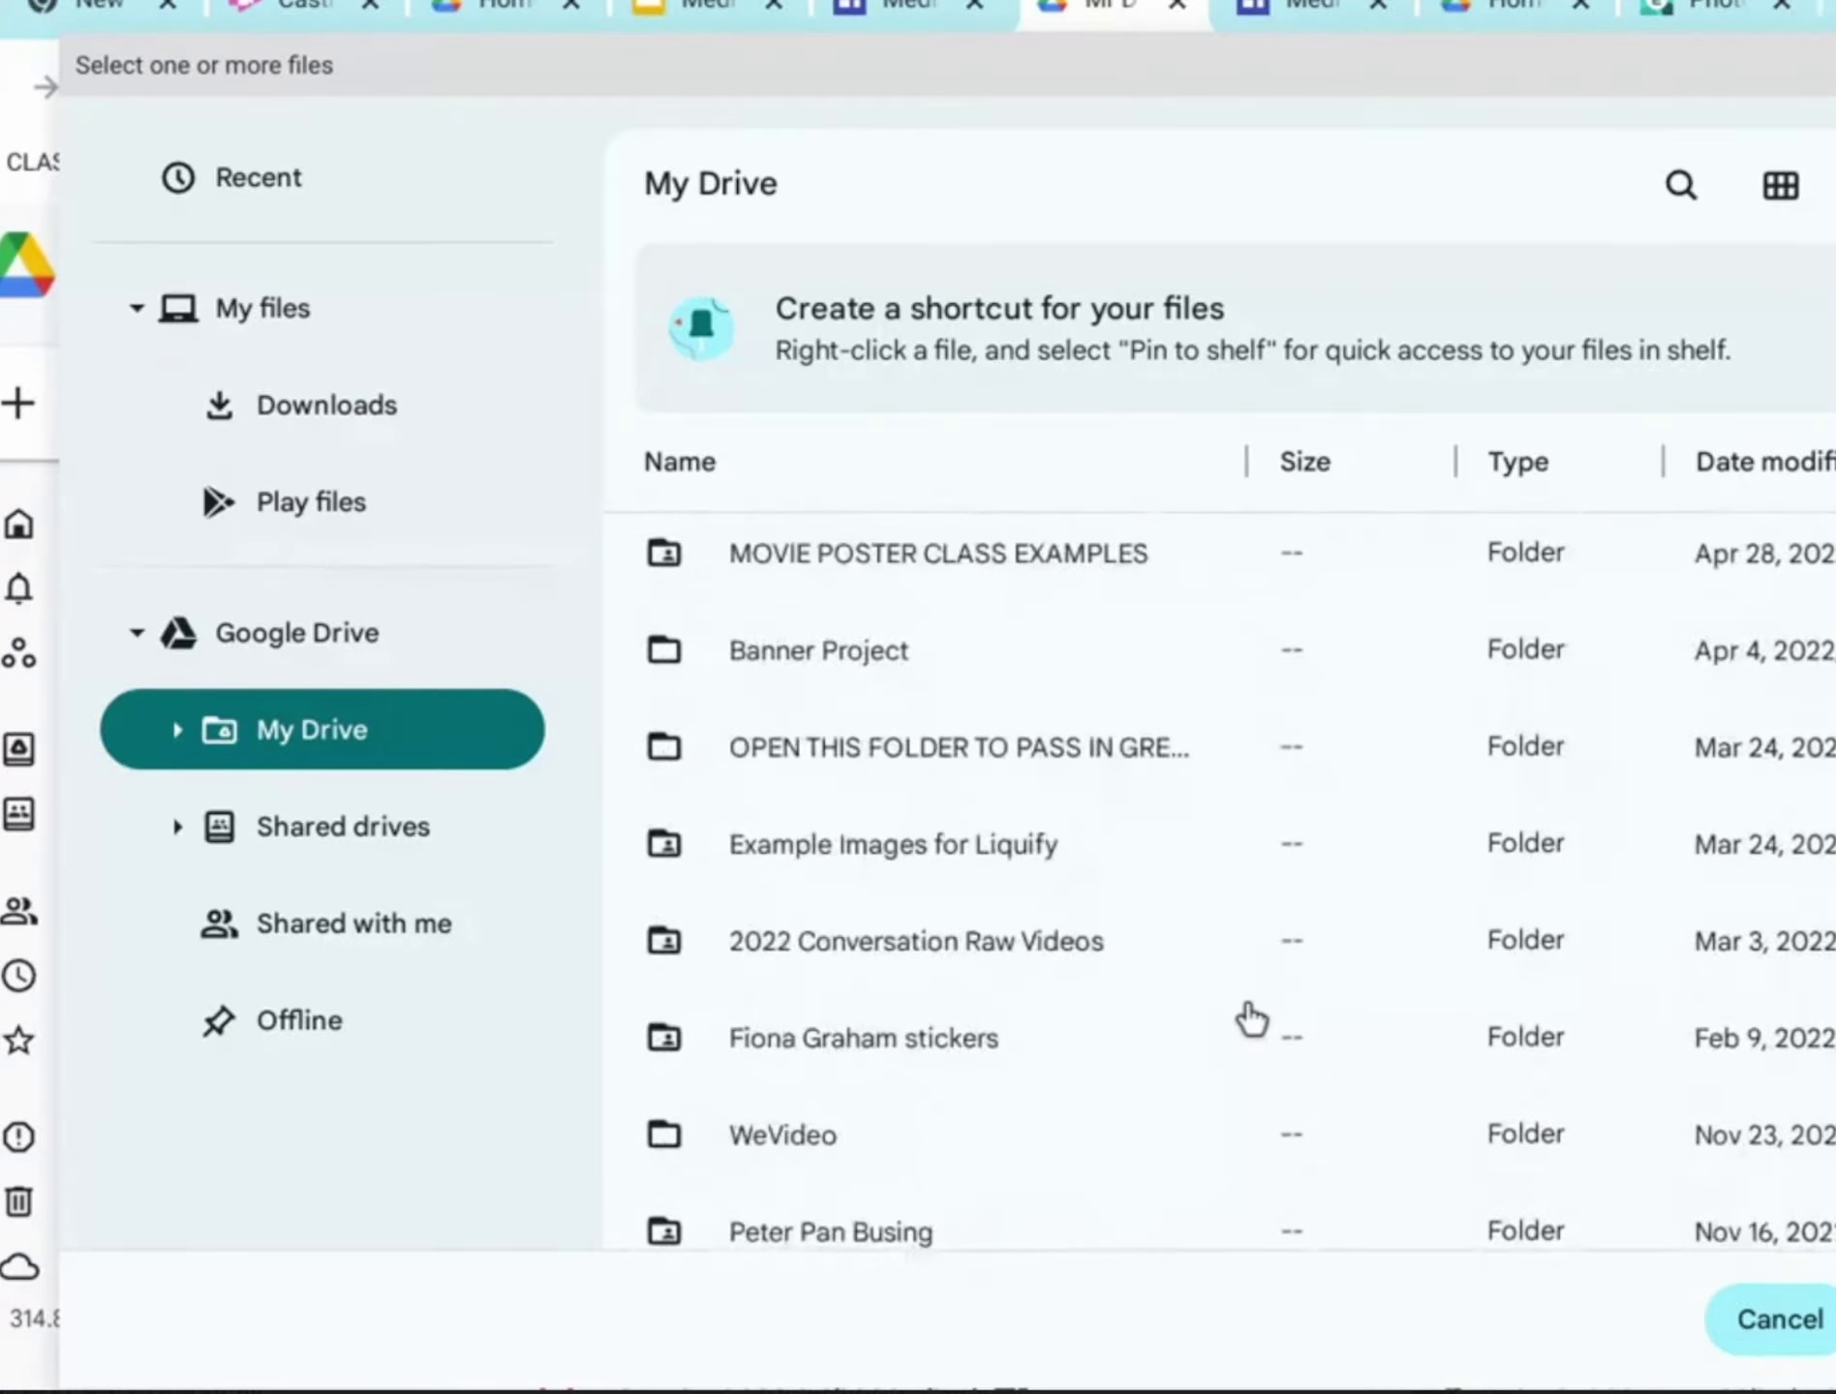
pyautogui.scroll(-10, 1250, 1017)
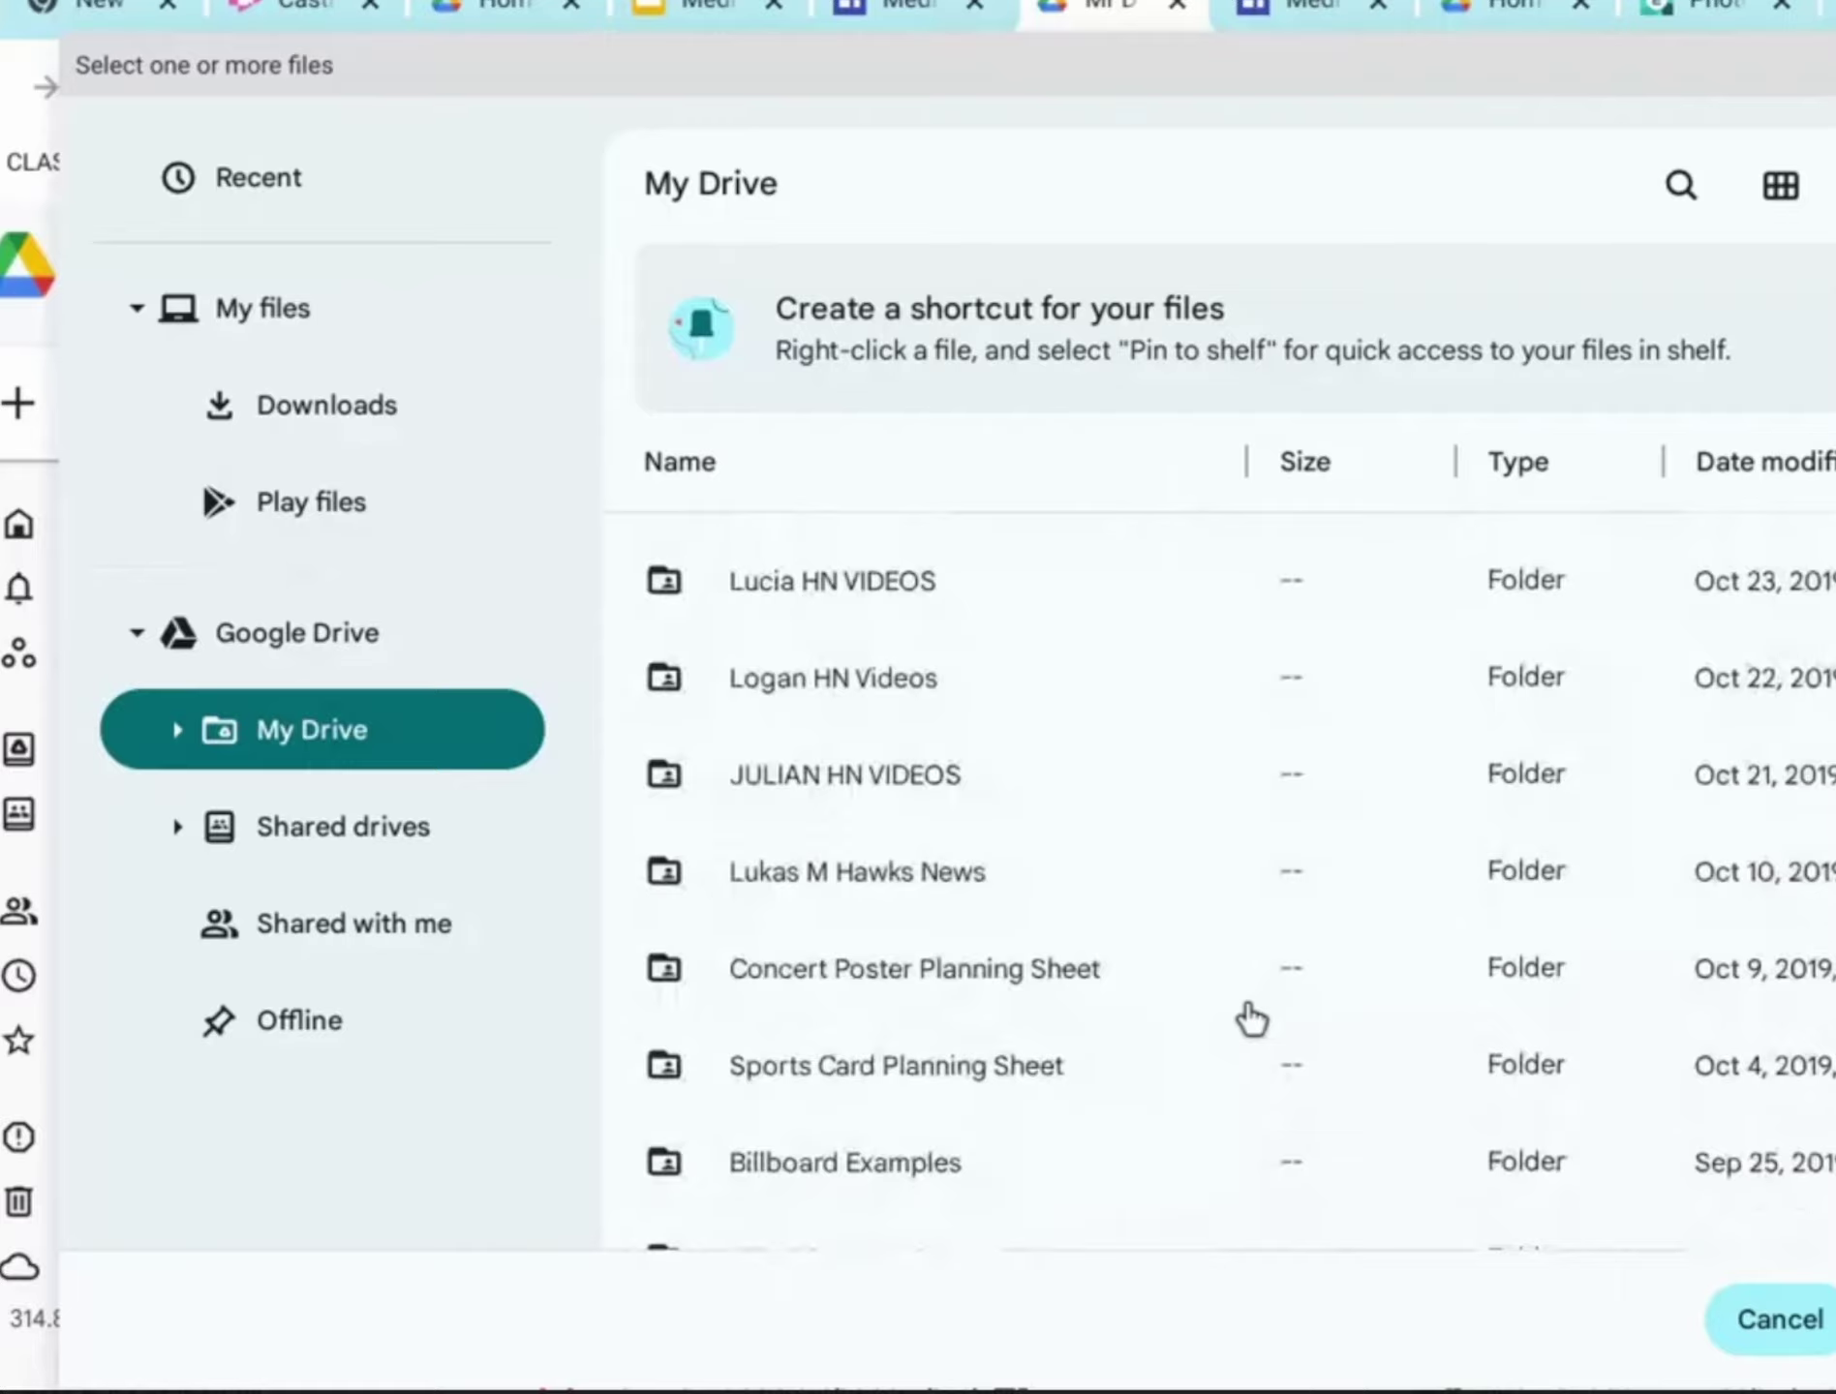
pyautogui.scroll(-10, 1230, 914)
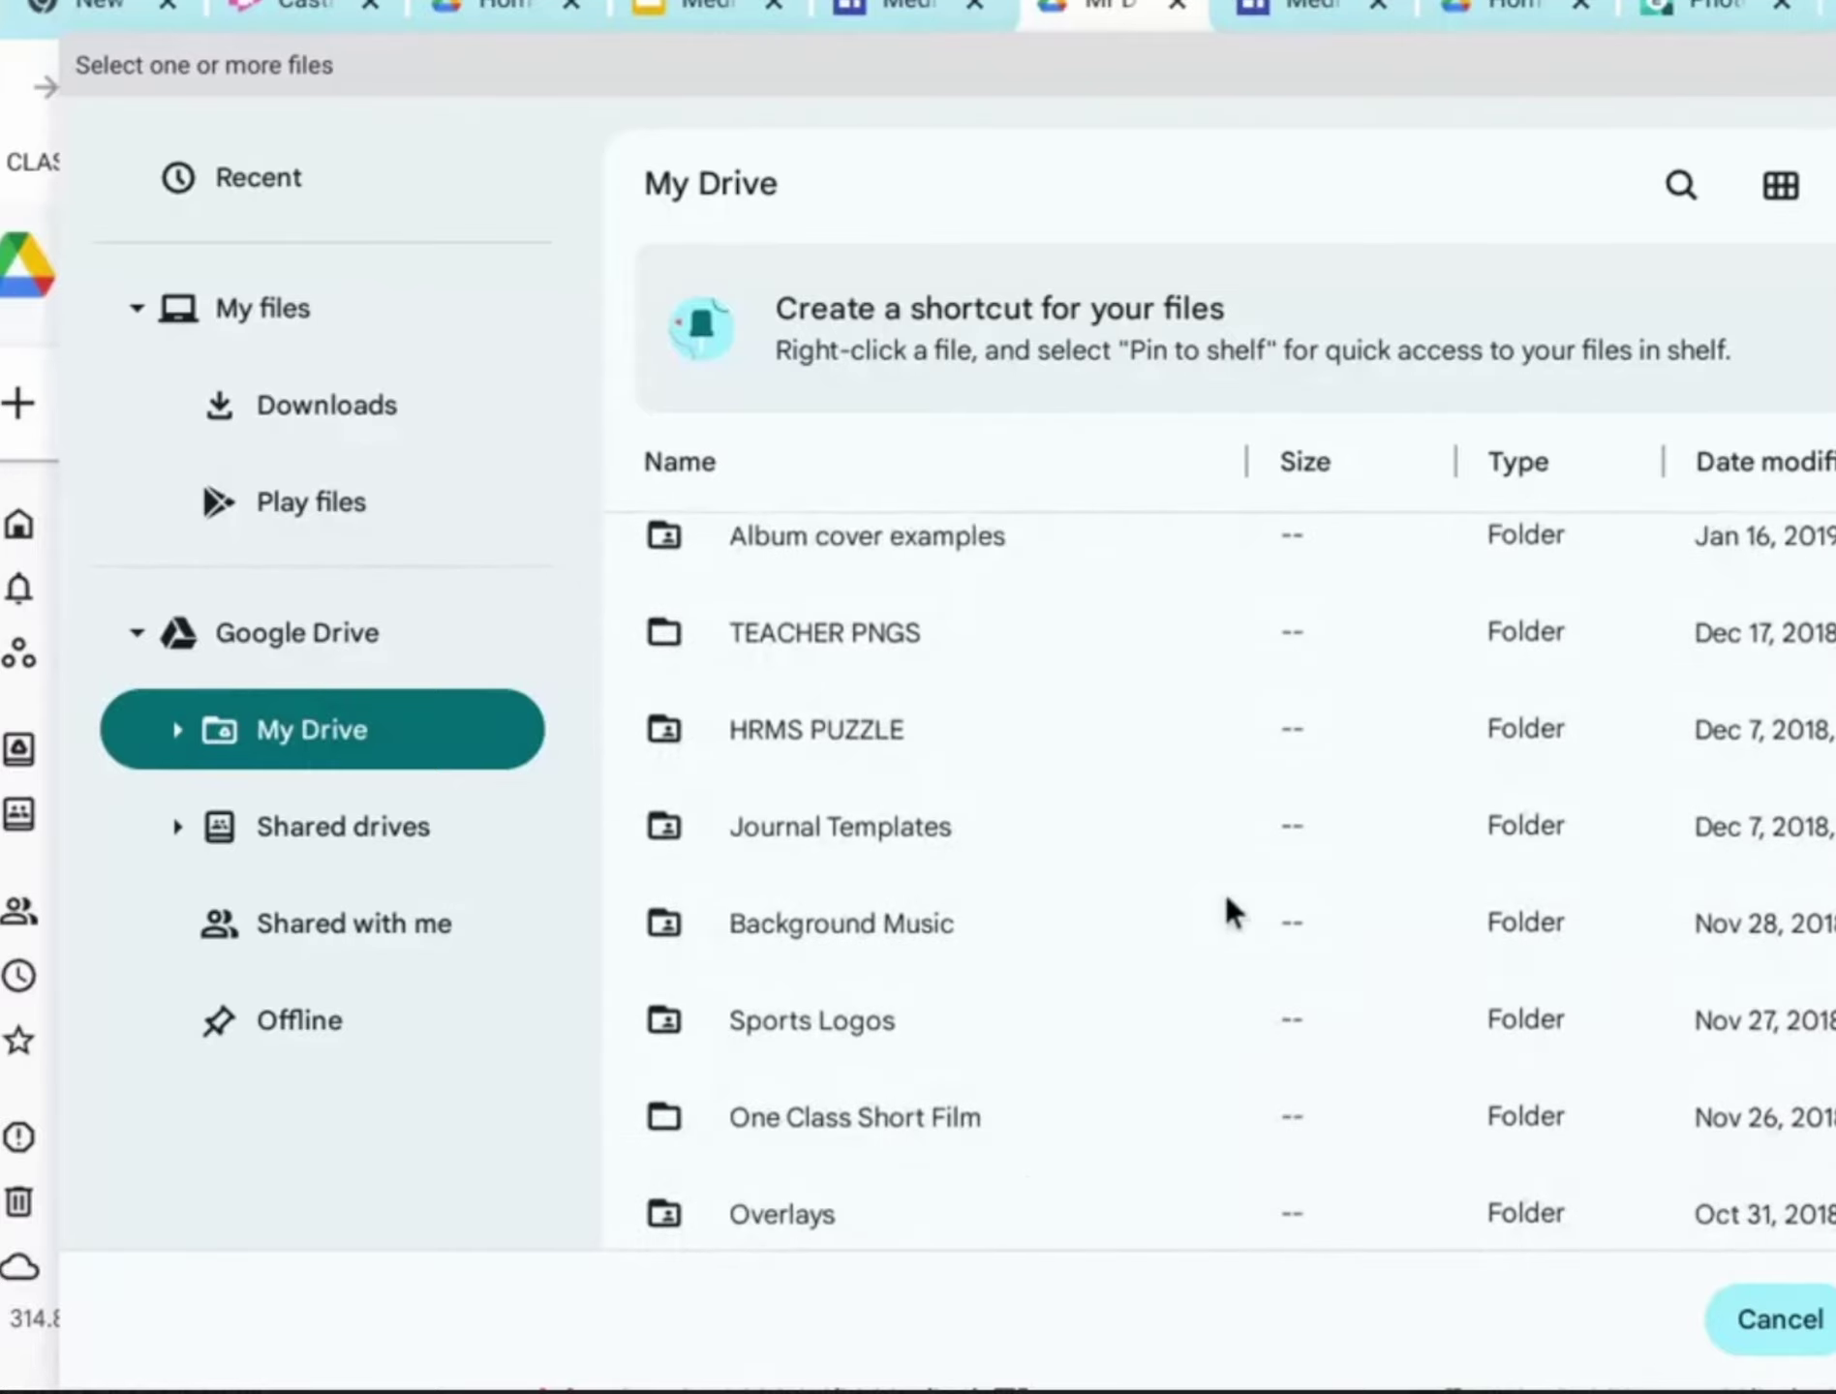
pyautogui.scroll(-10, 1229, 914)
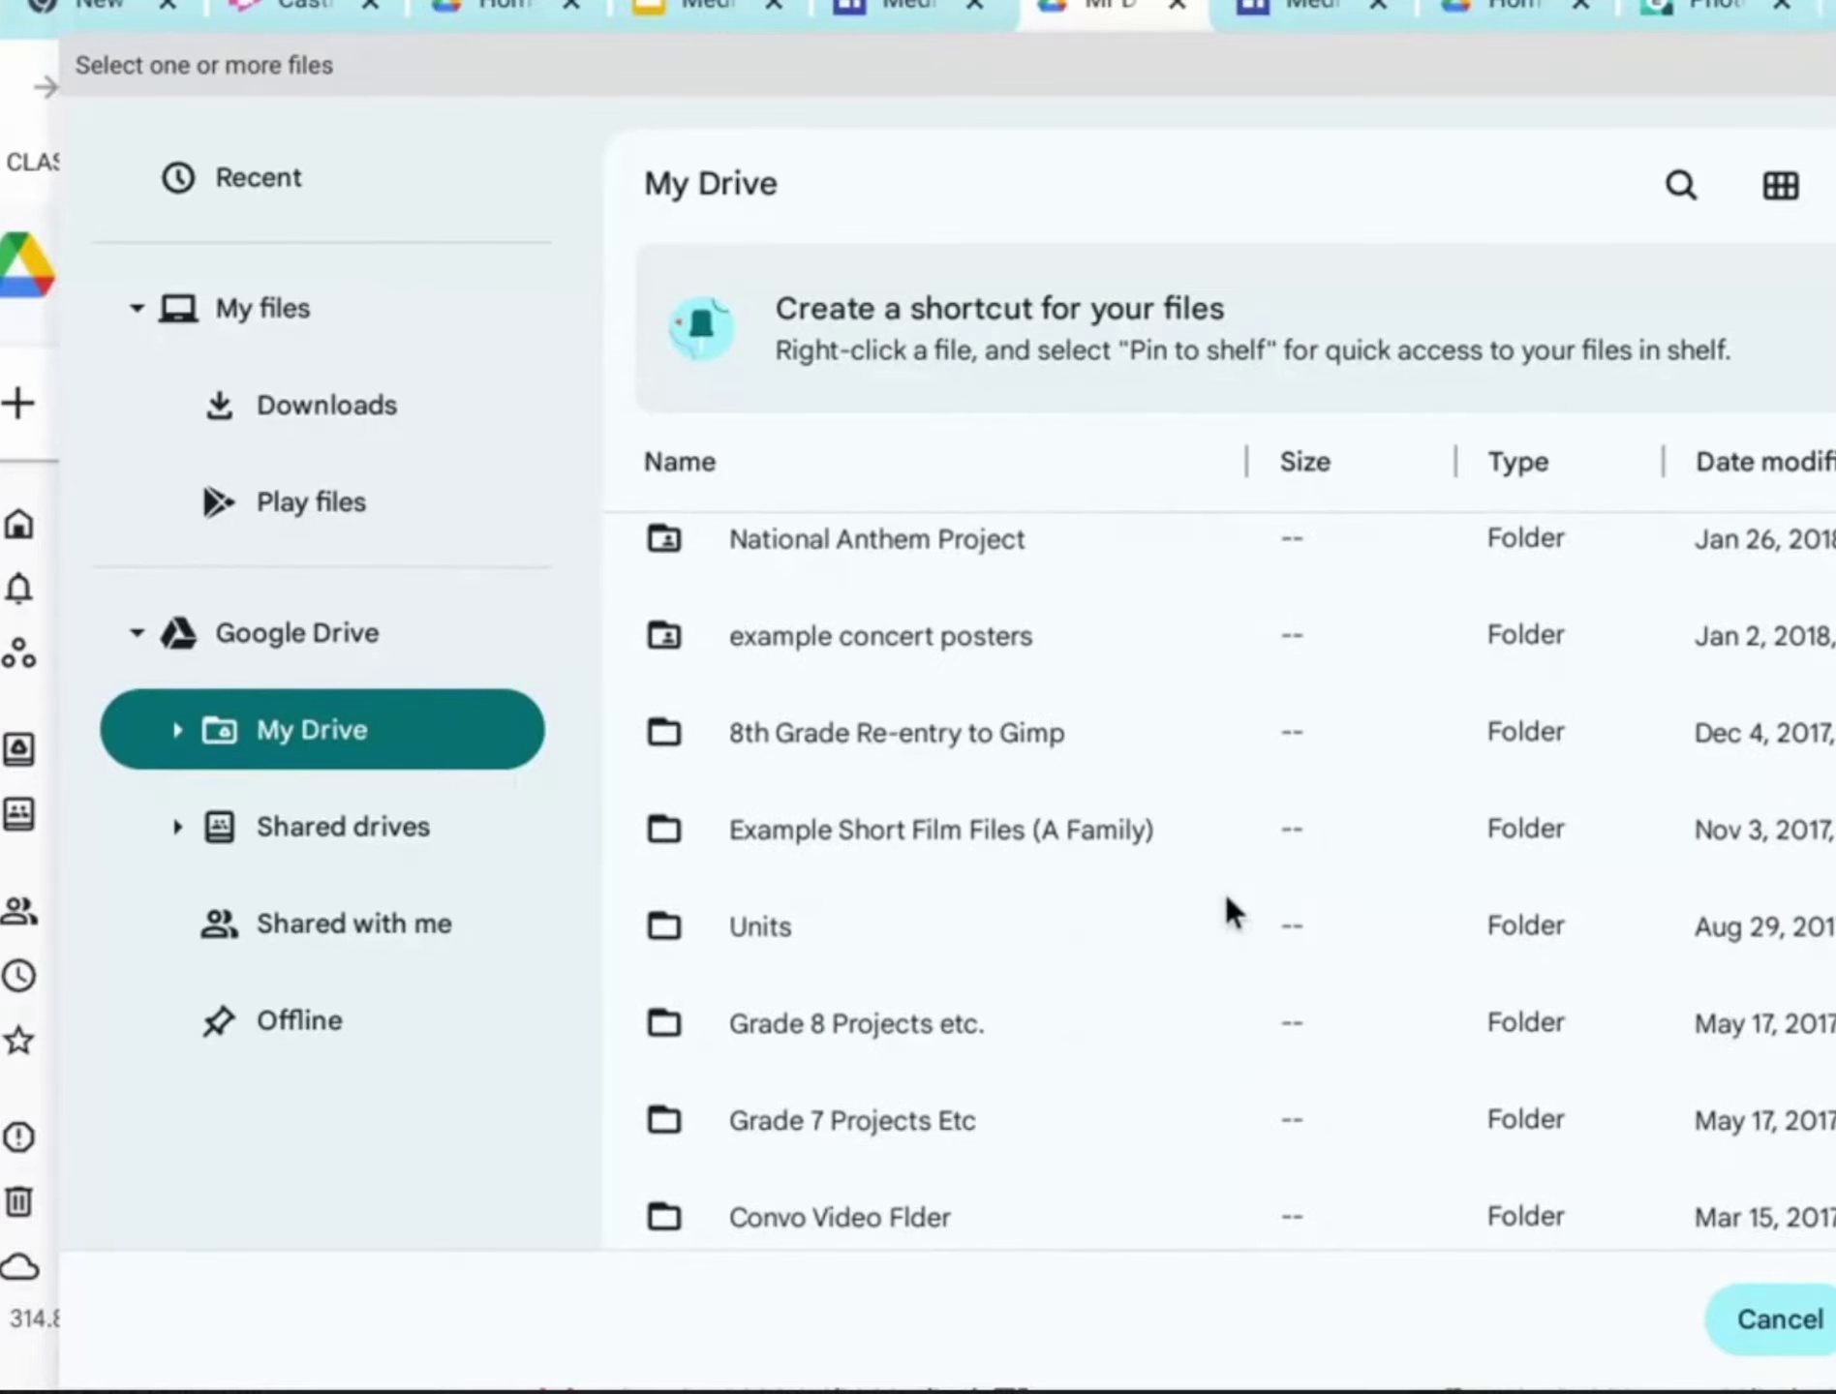
pyautogui.scroll(-1, 1229, 914)
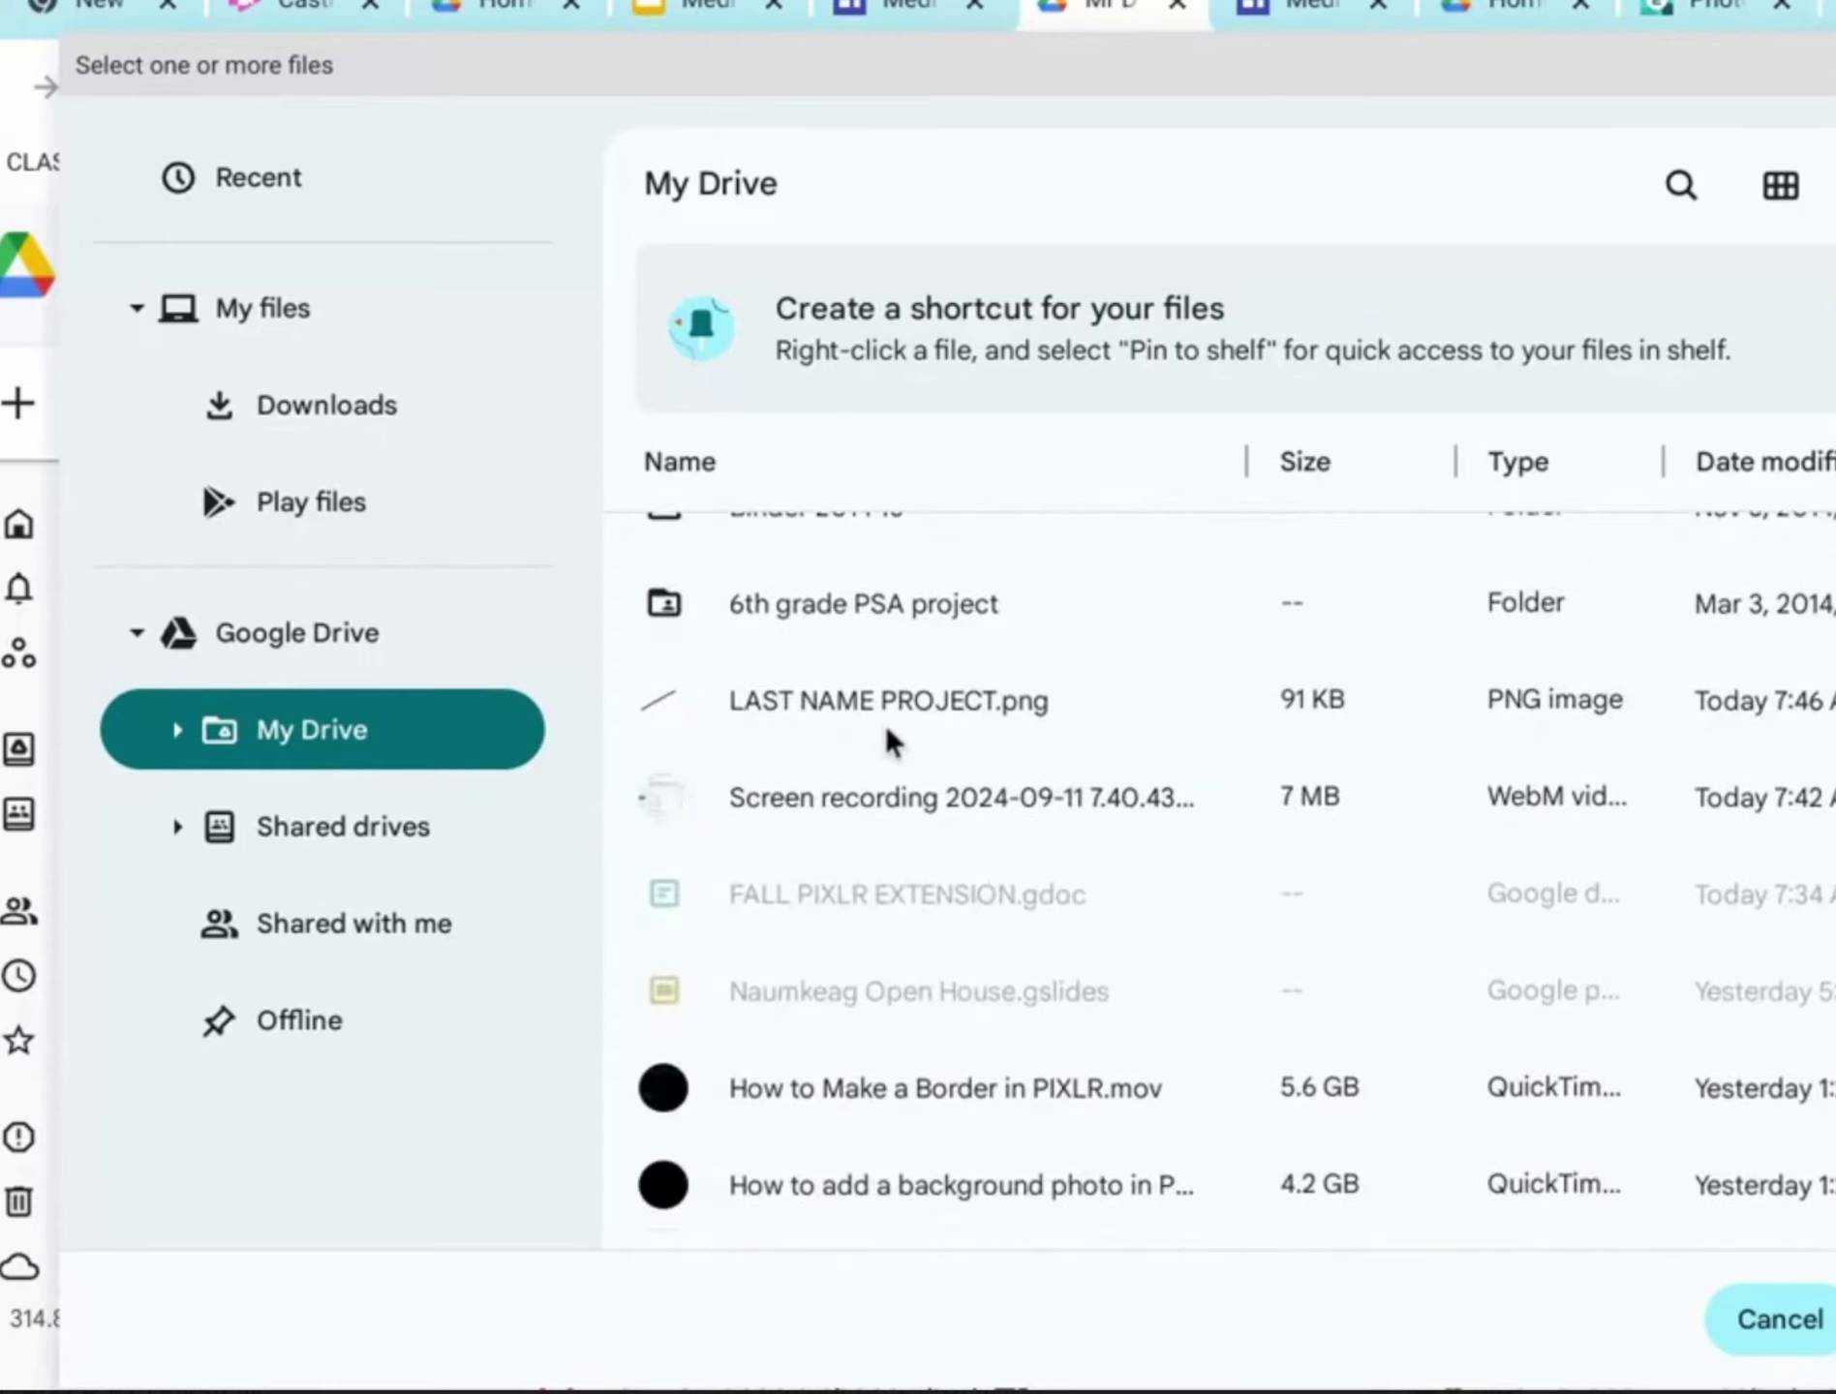
pyautogui.click(852, 717)
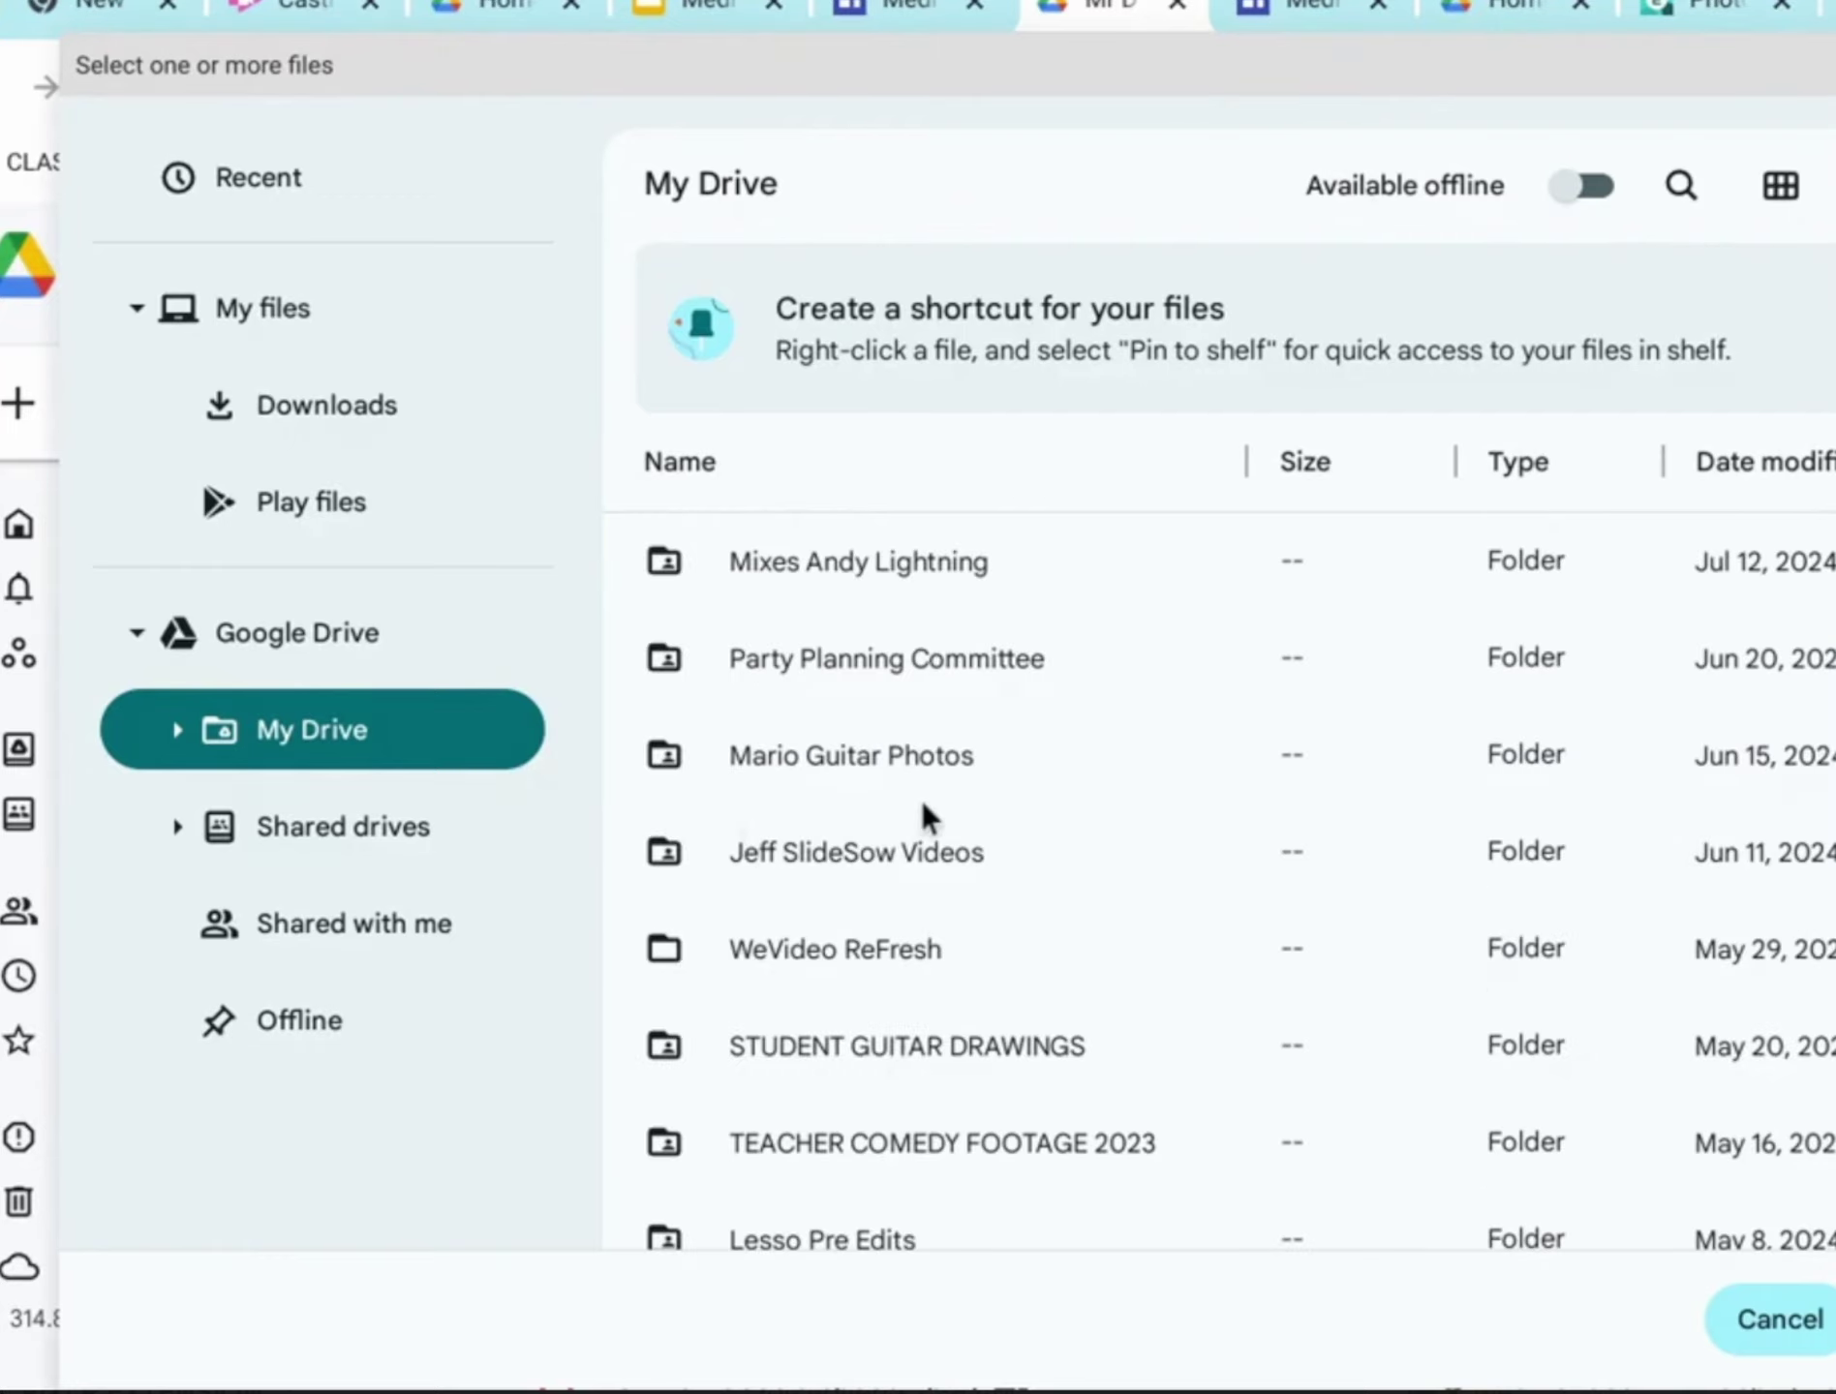
pyautogui.scroll(-20, 860, 1168)
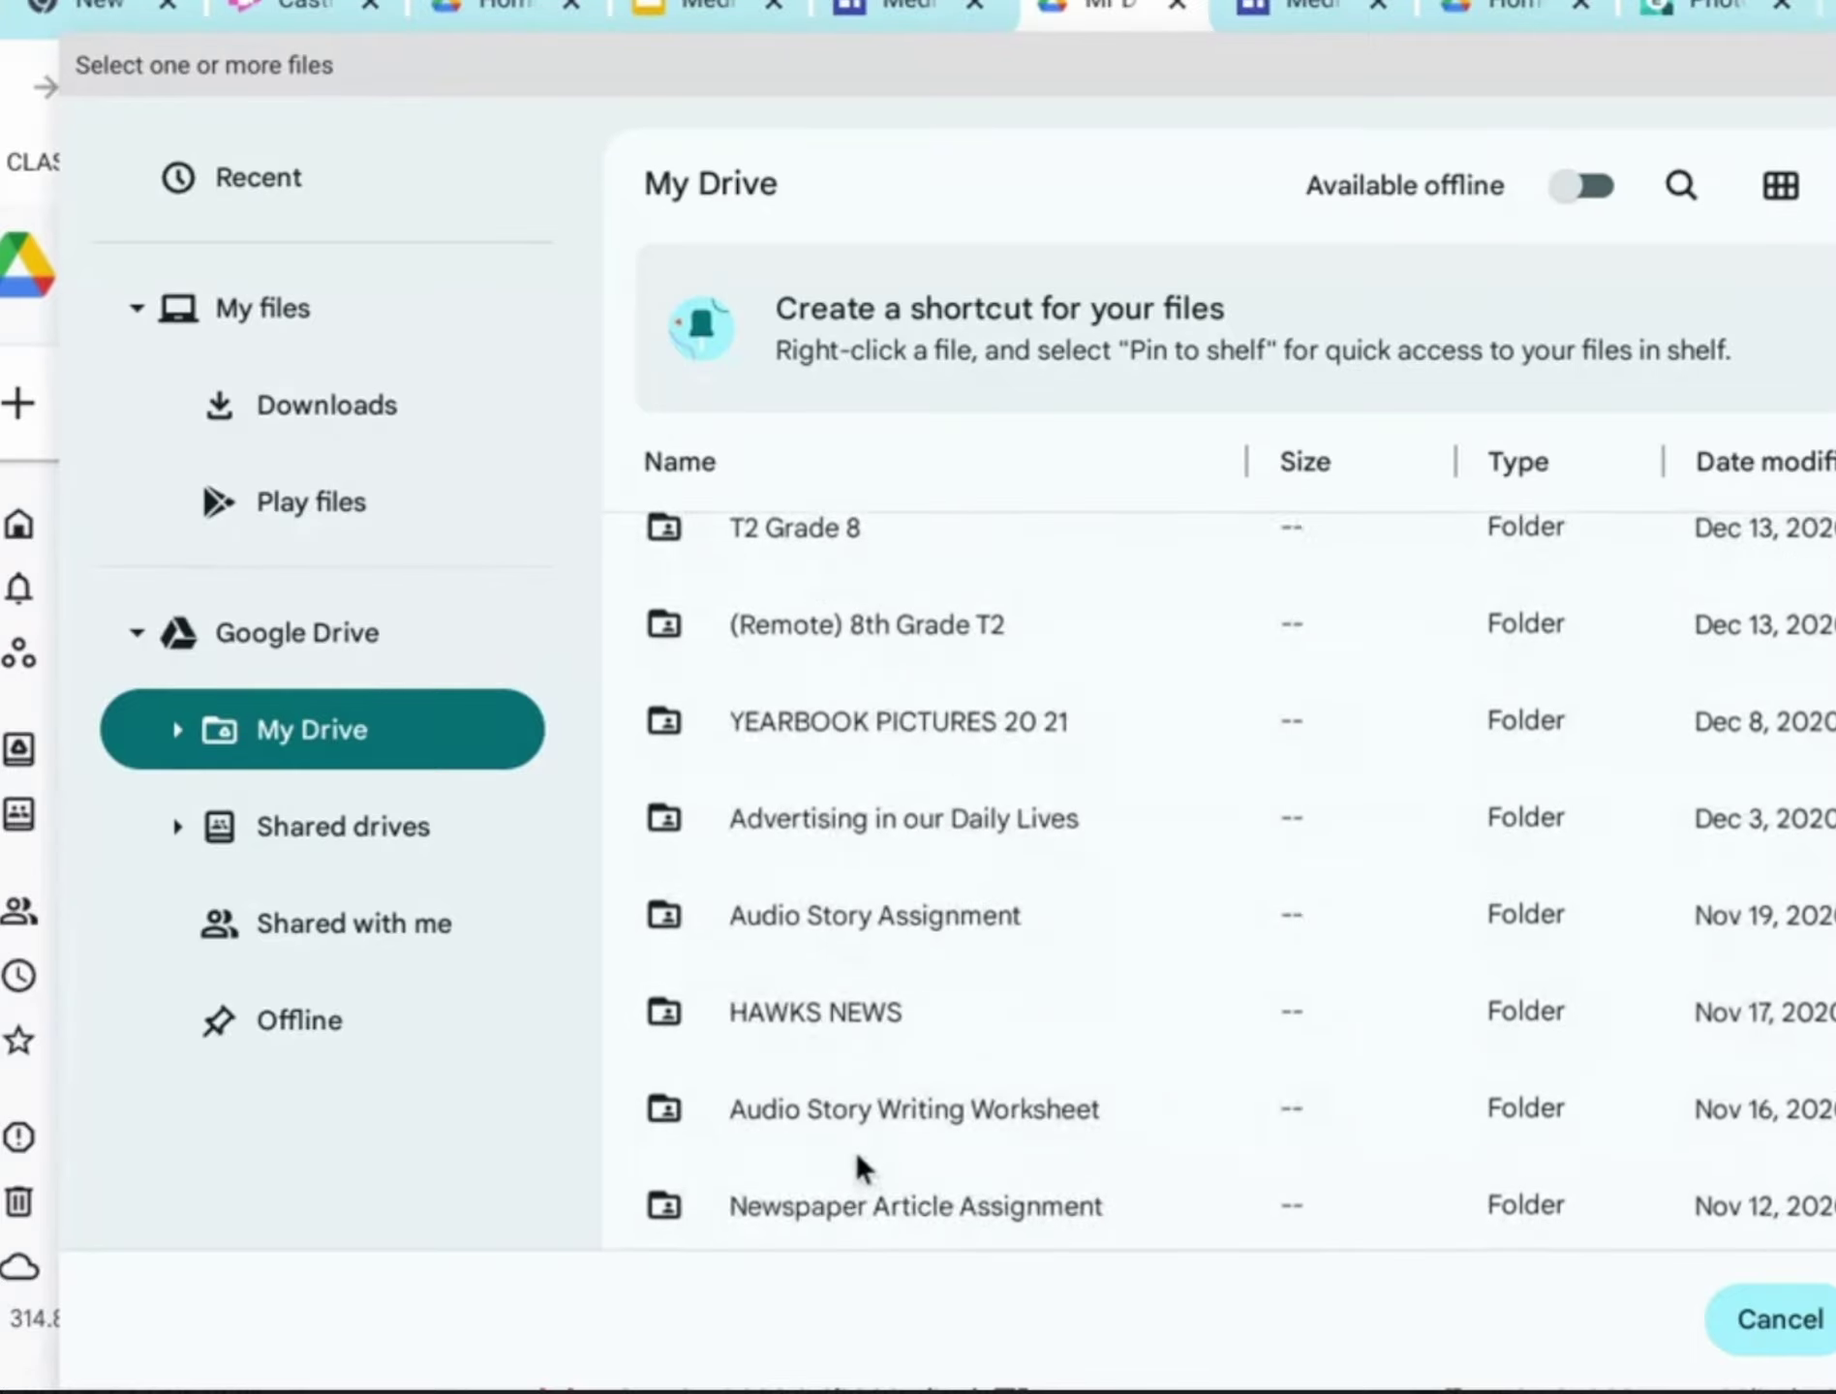
pyautogui.scroll(-20, 861, 1167)
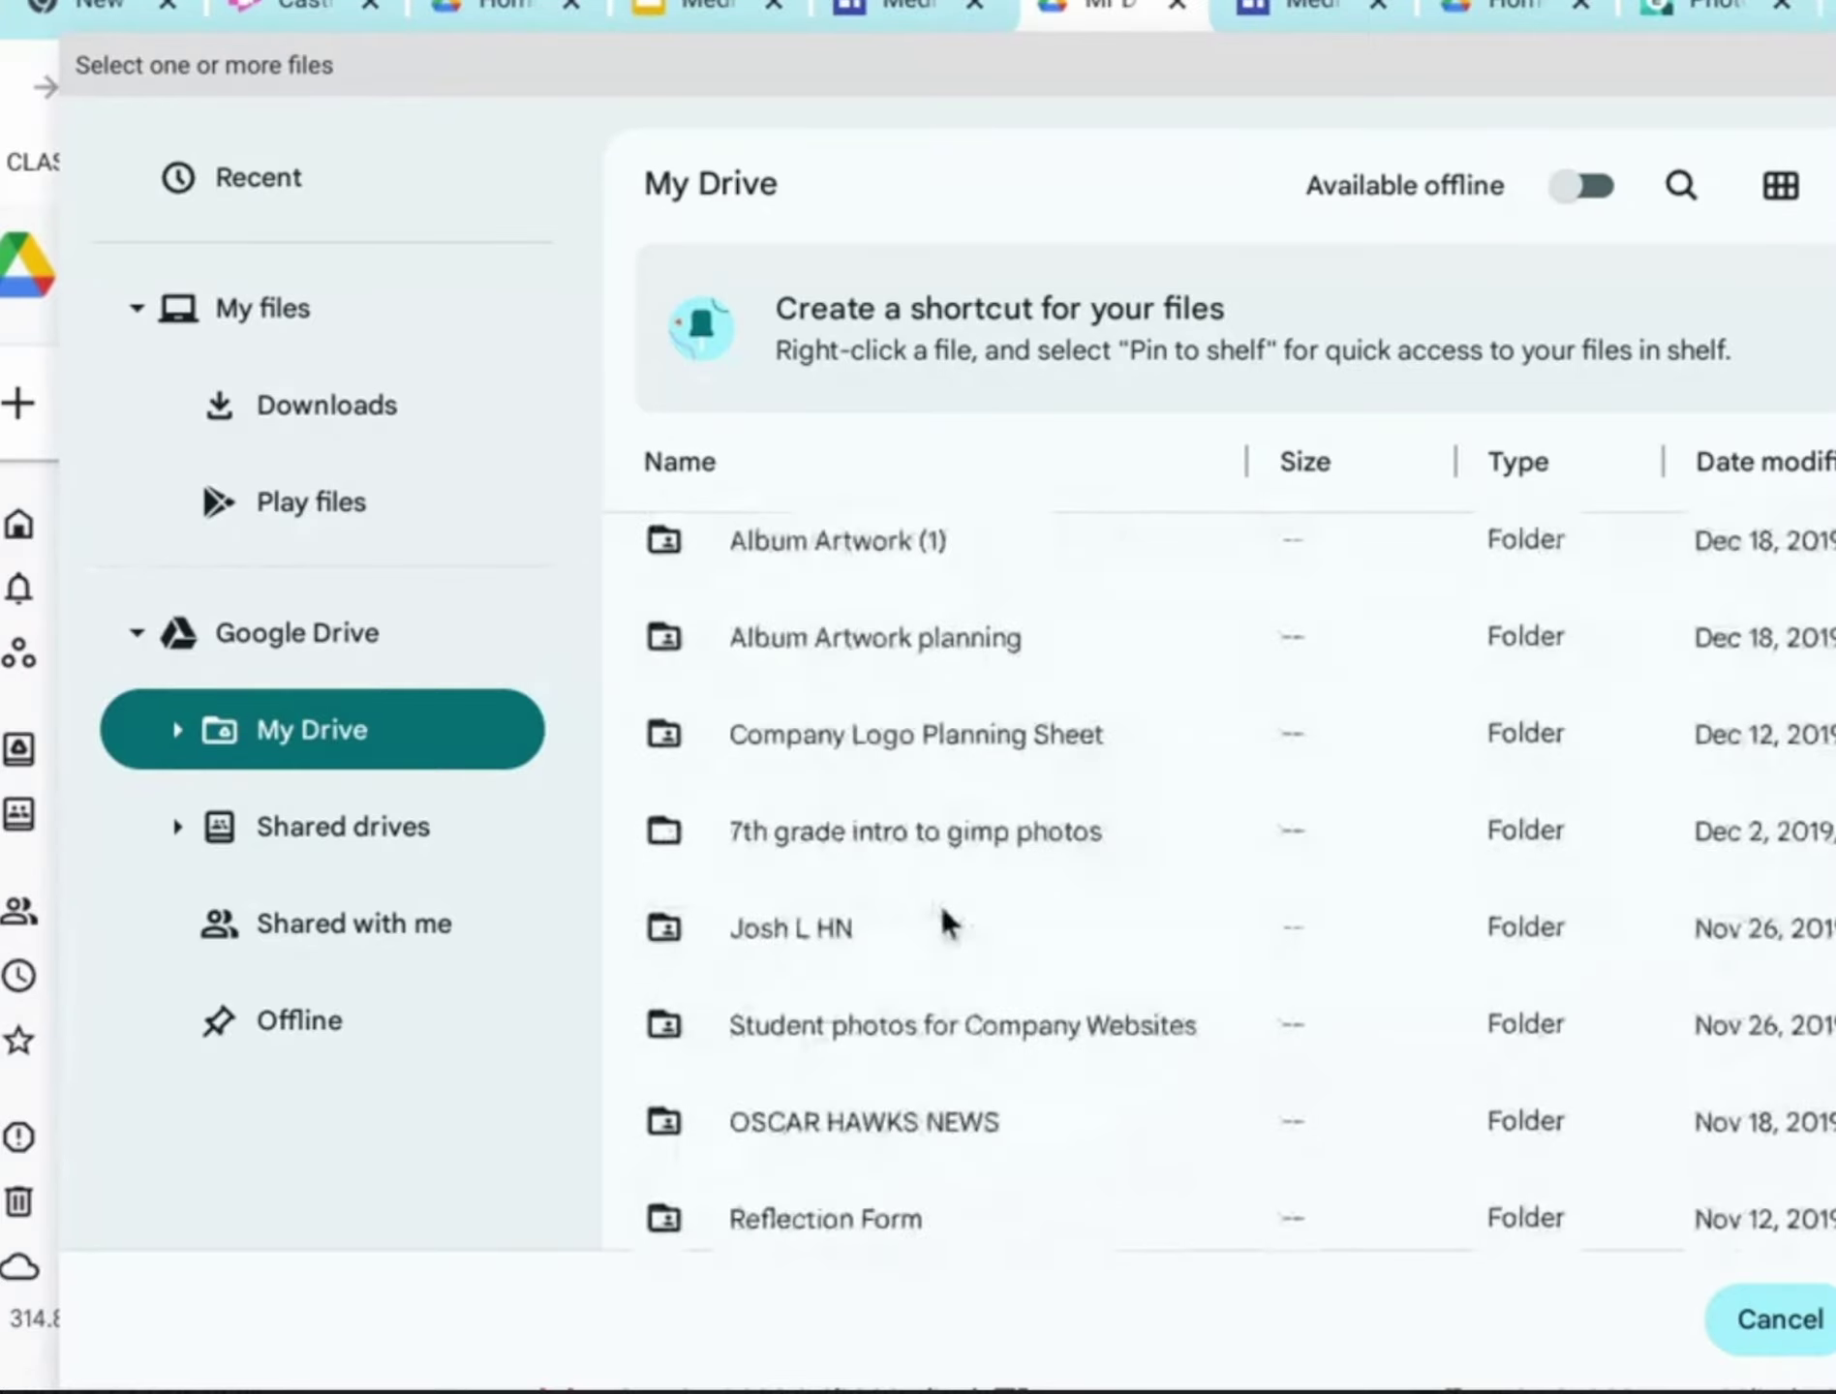
pyautogui.scroll(-20, 944, 922)
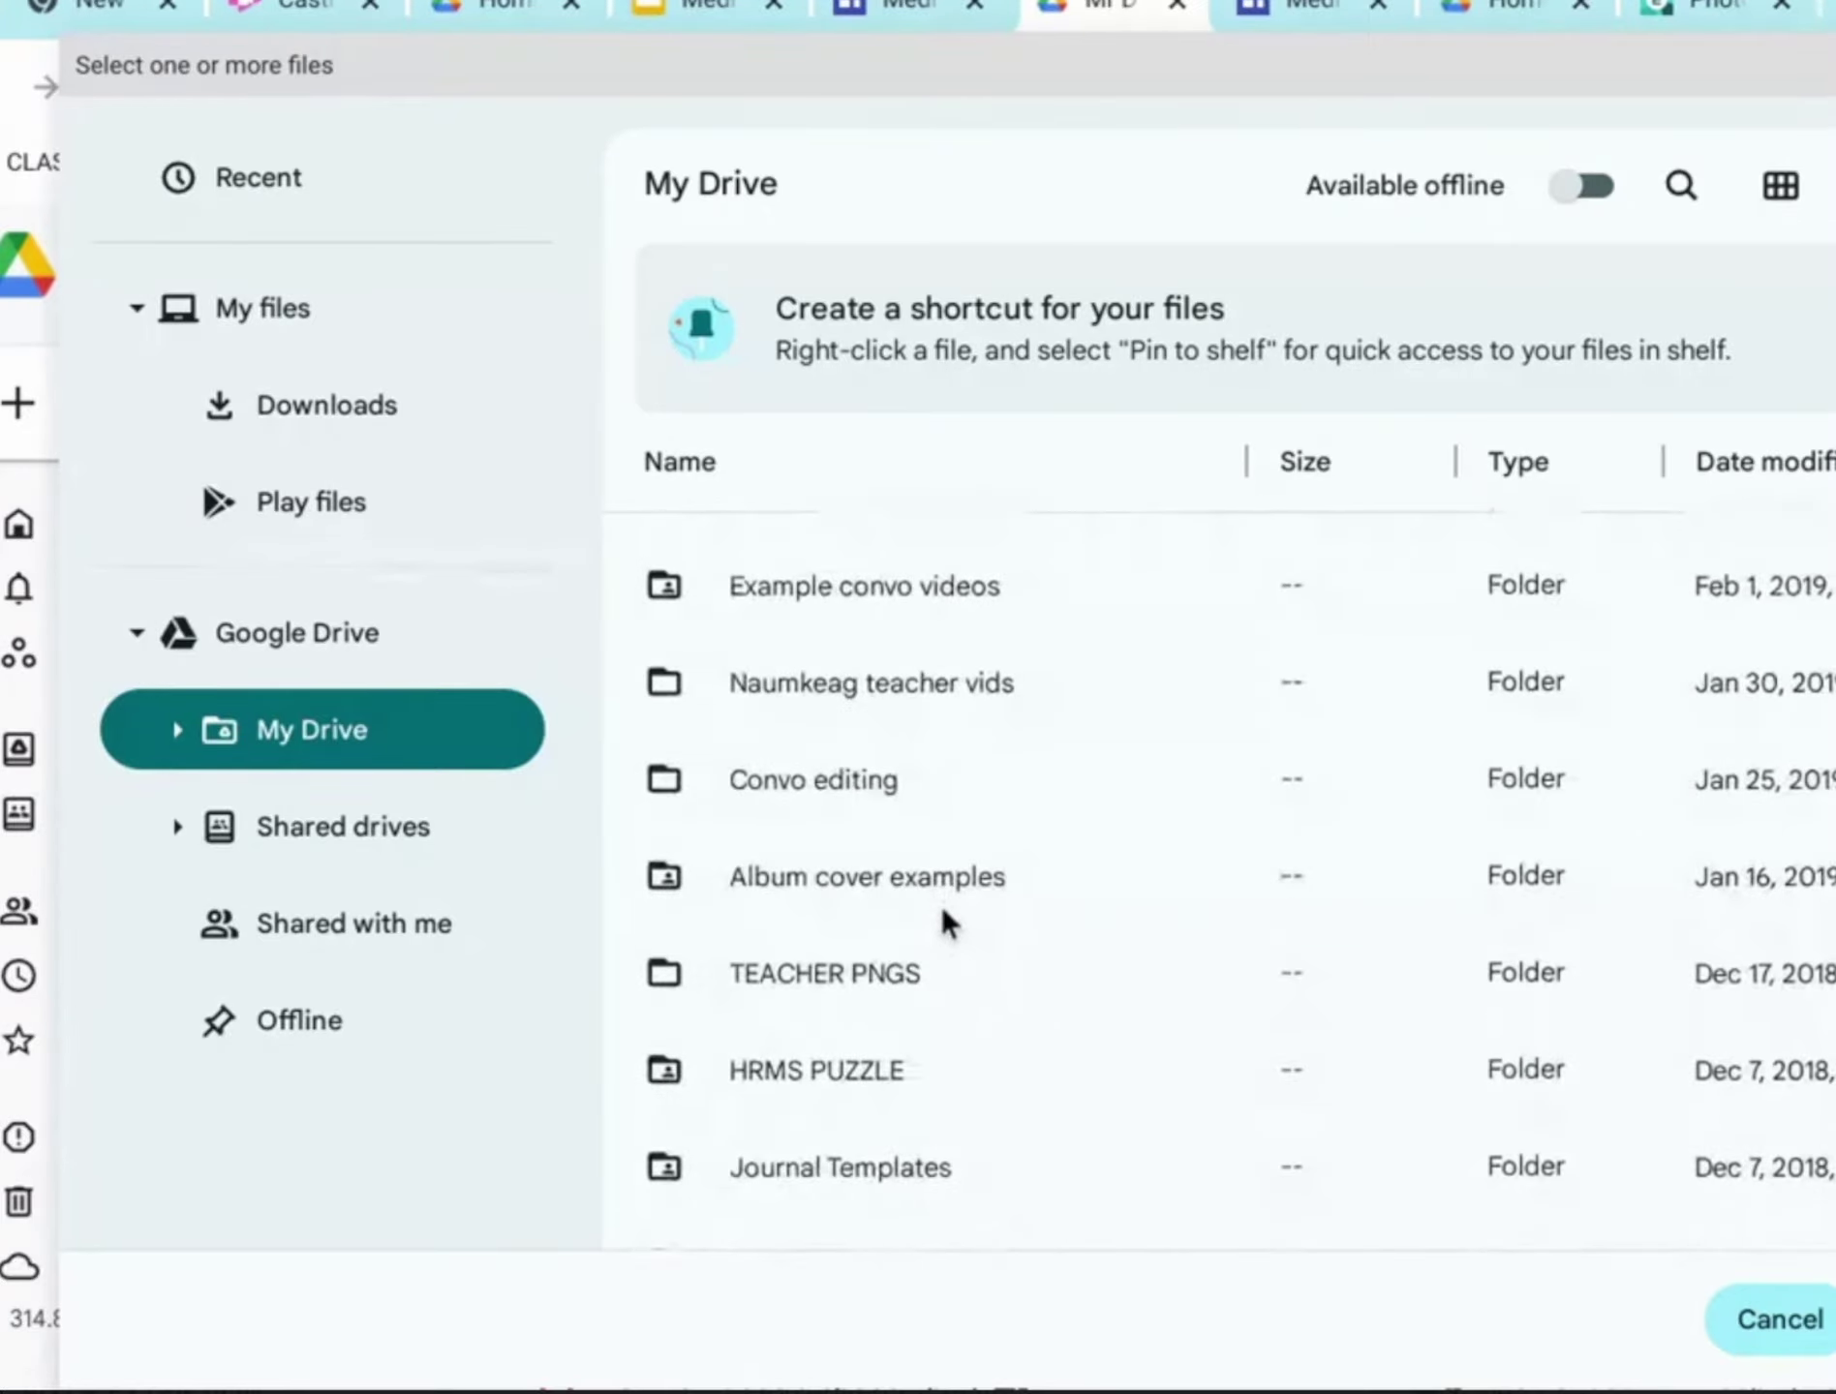
pyautogui.scroll(-20, 944, 922)
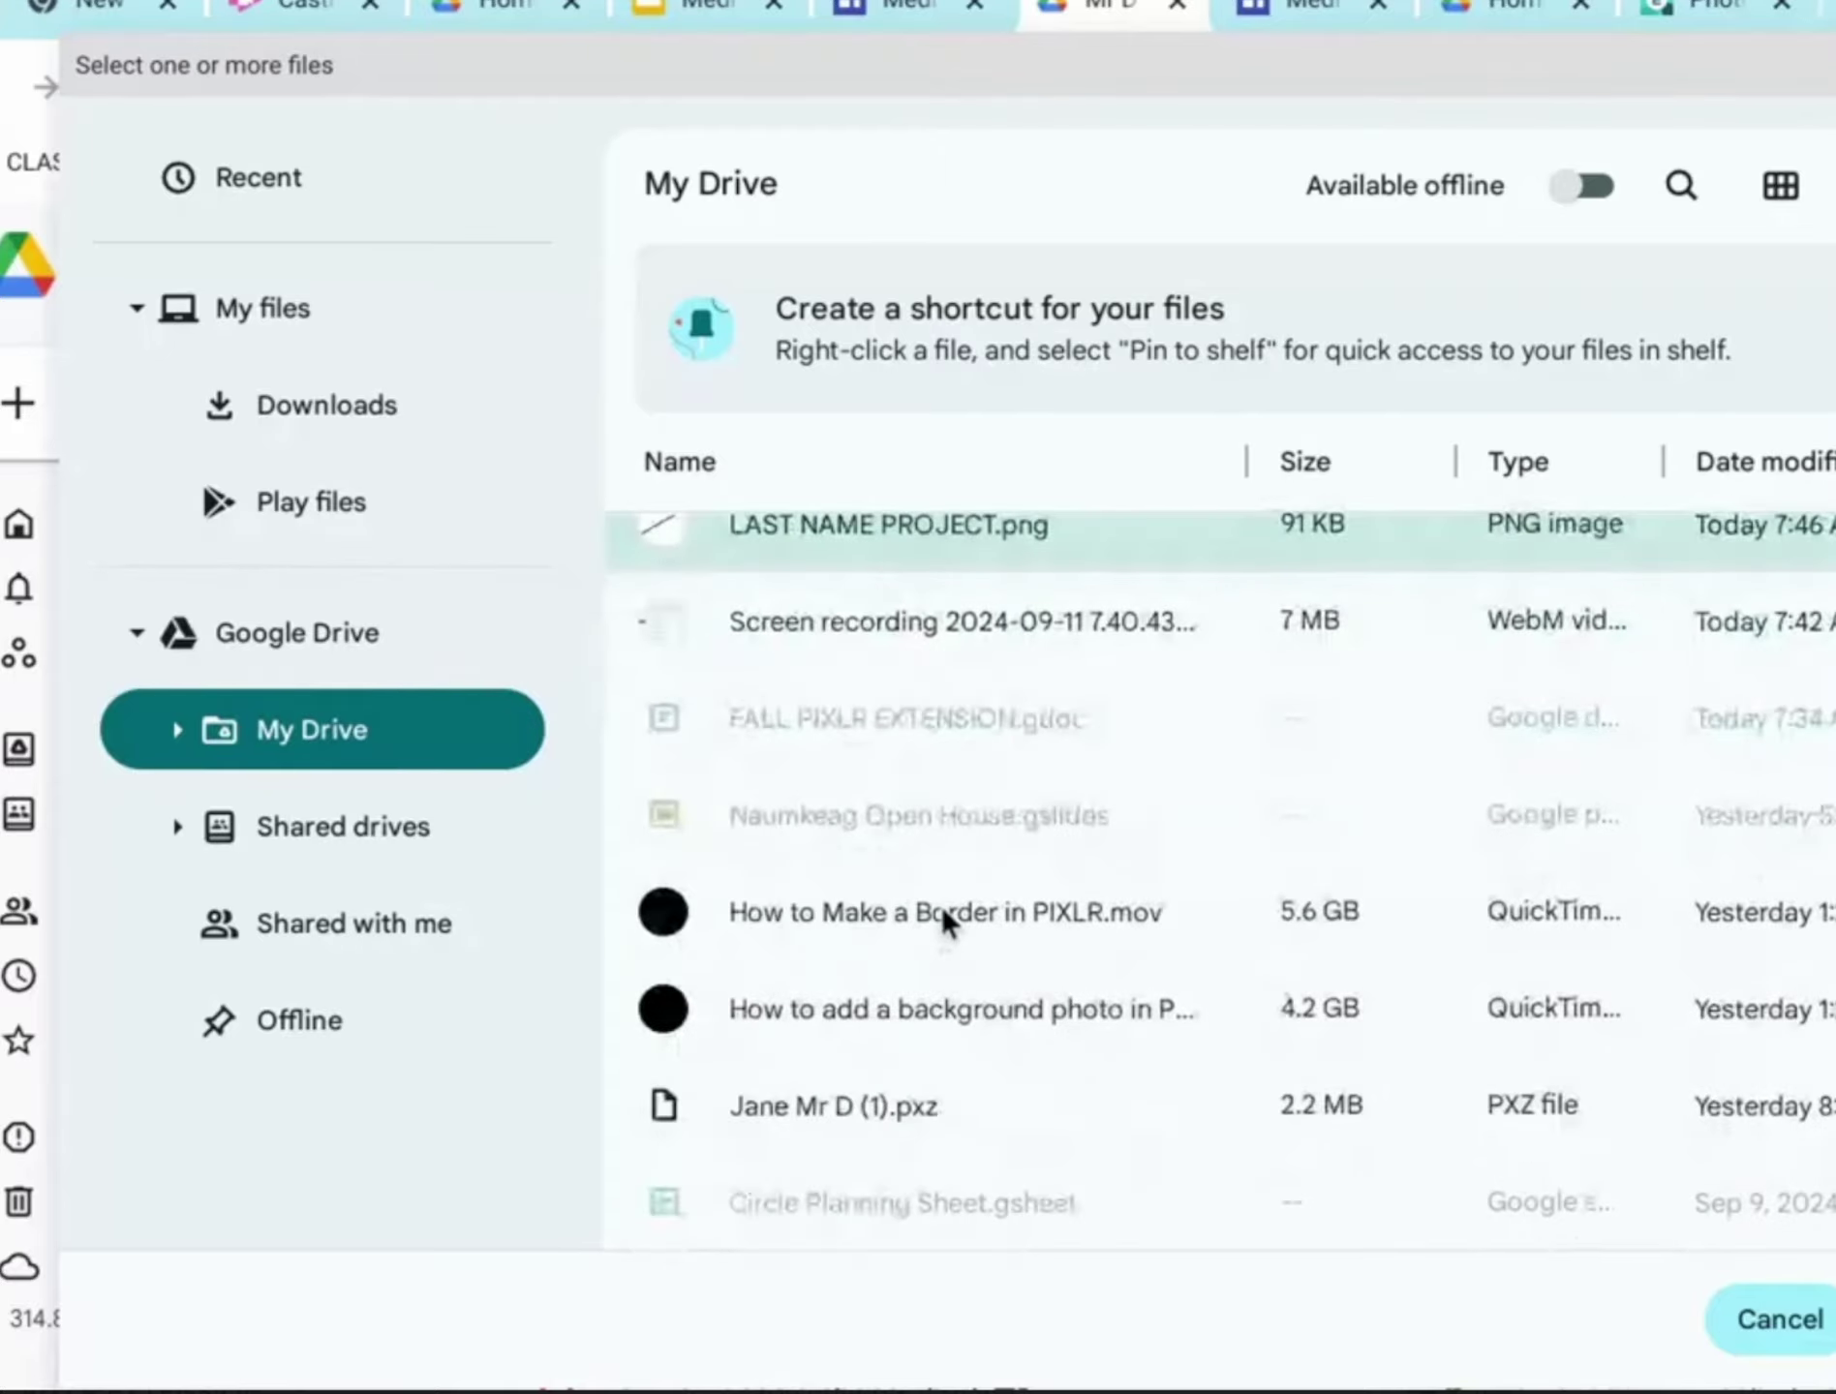
pyautogui.scroll(3, 944, 921)
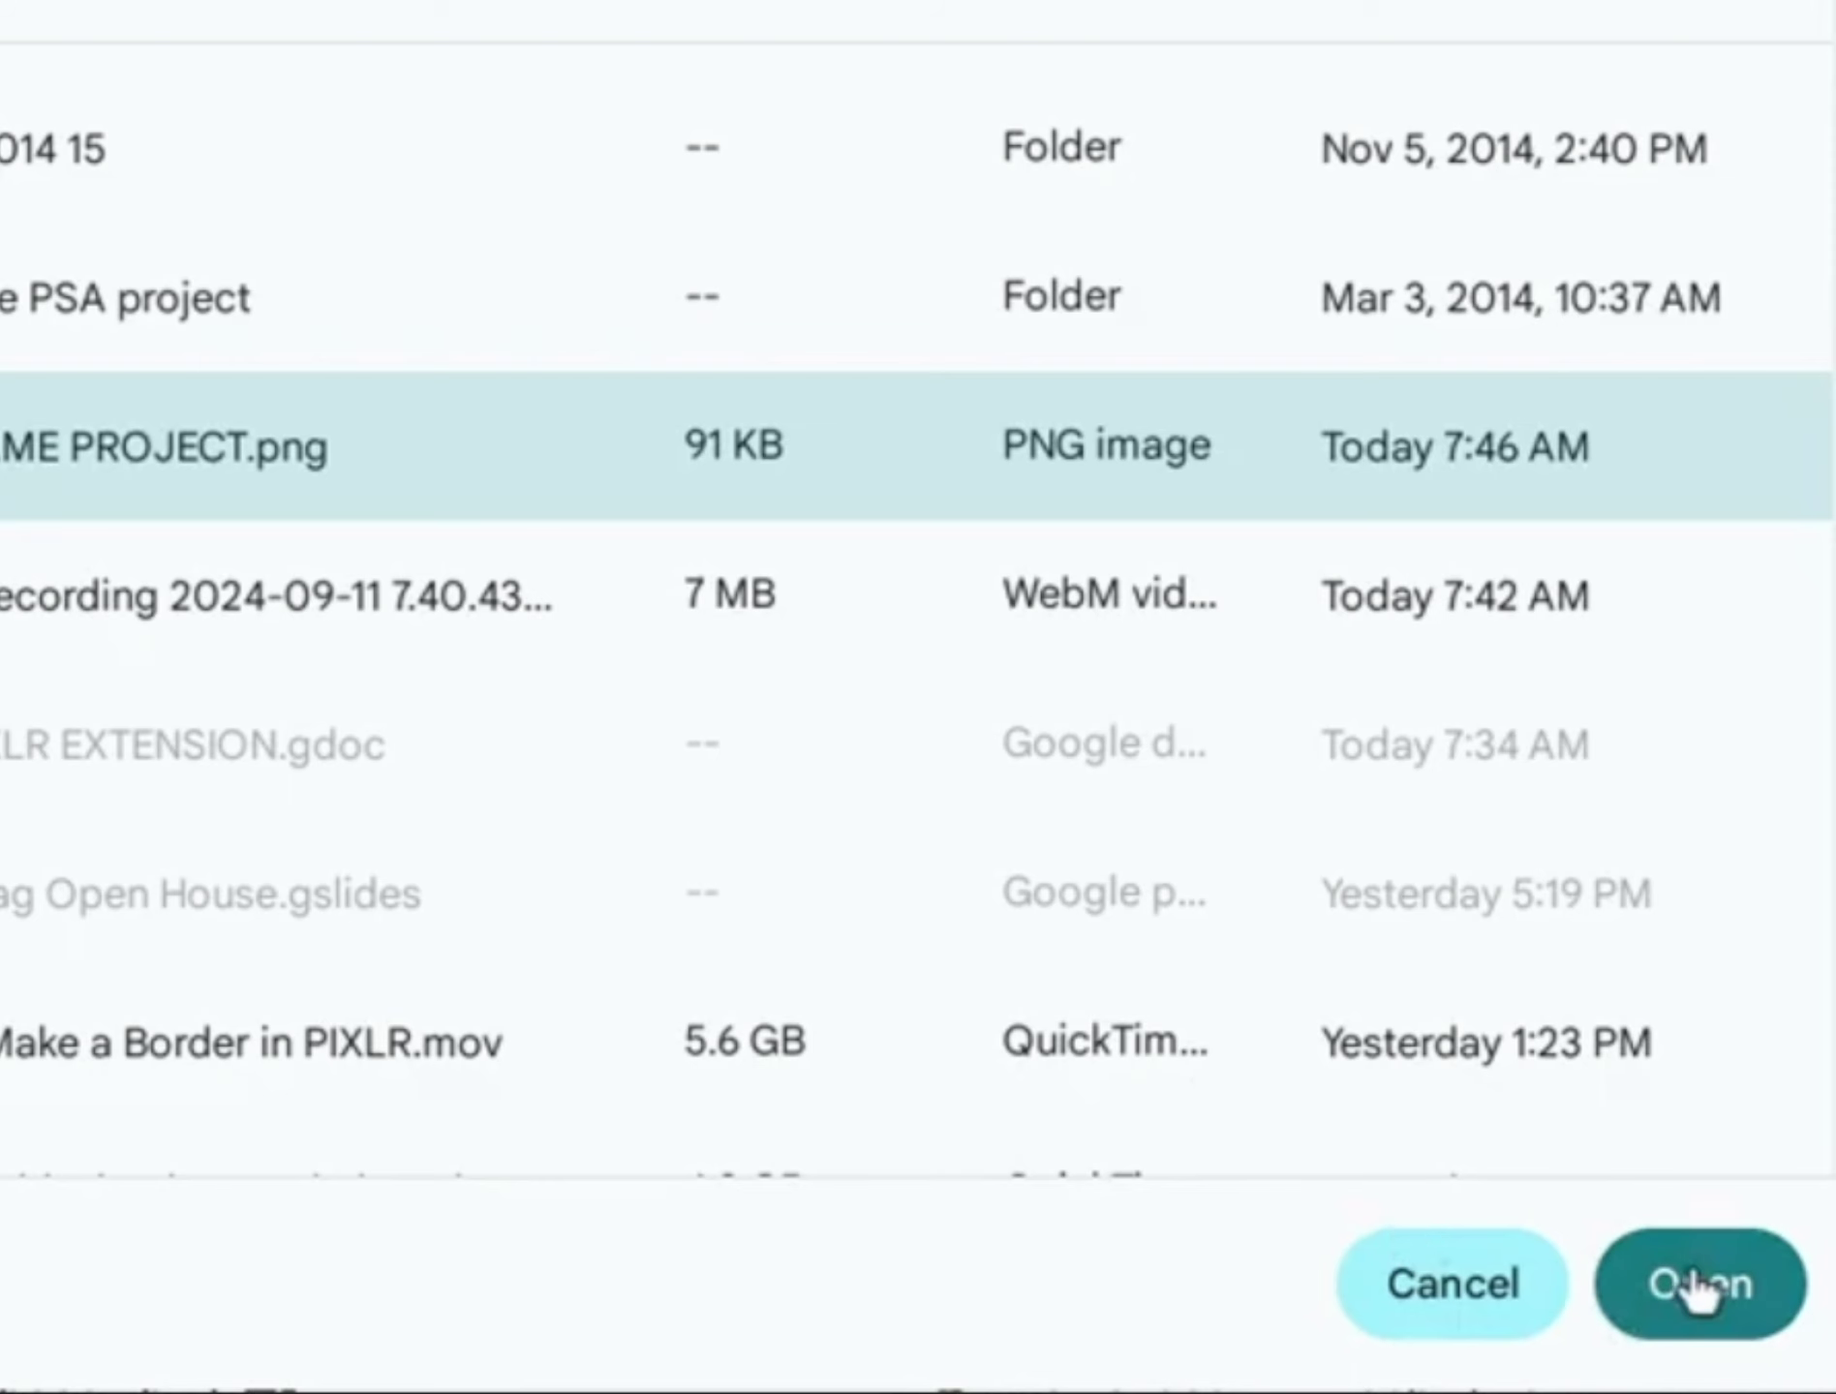
# Confirm the upload of LAST NAME PROJECT.png and reveal it in the Mr D work folder.
pyautogui.click(1721, 1293)
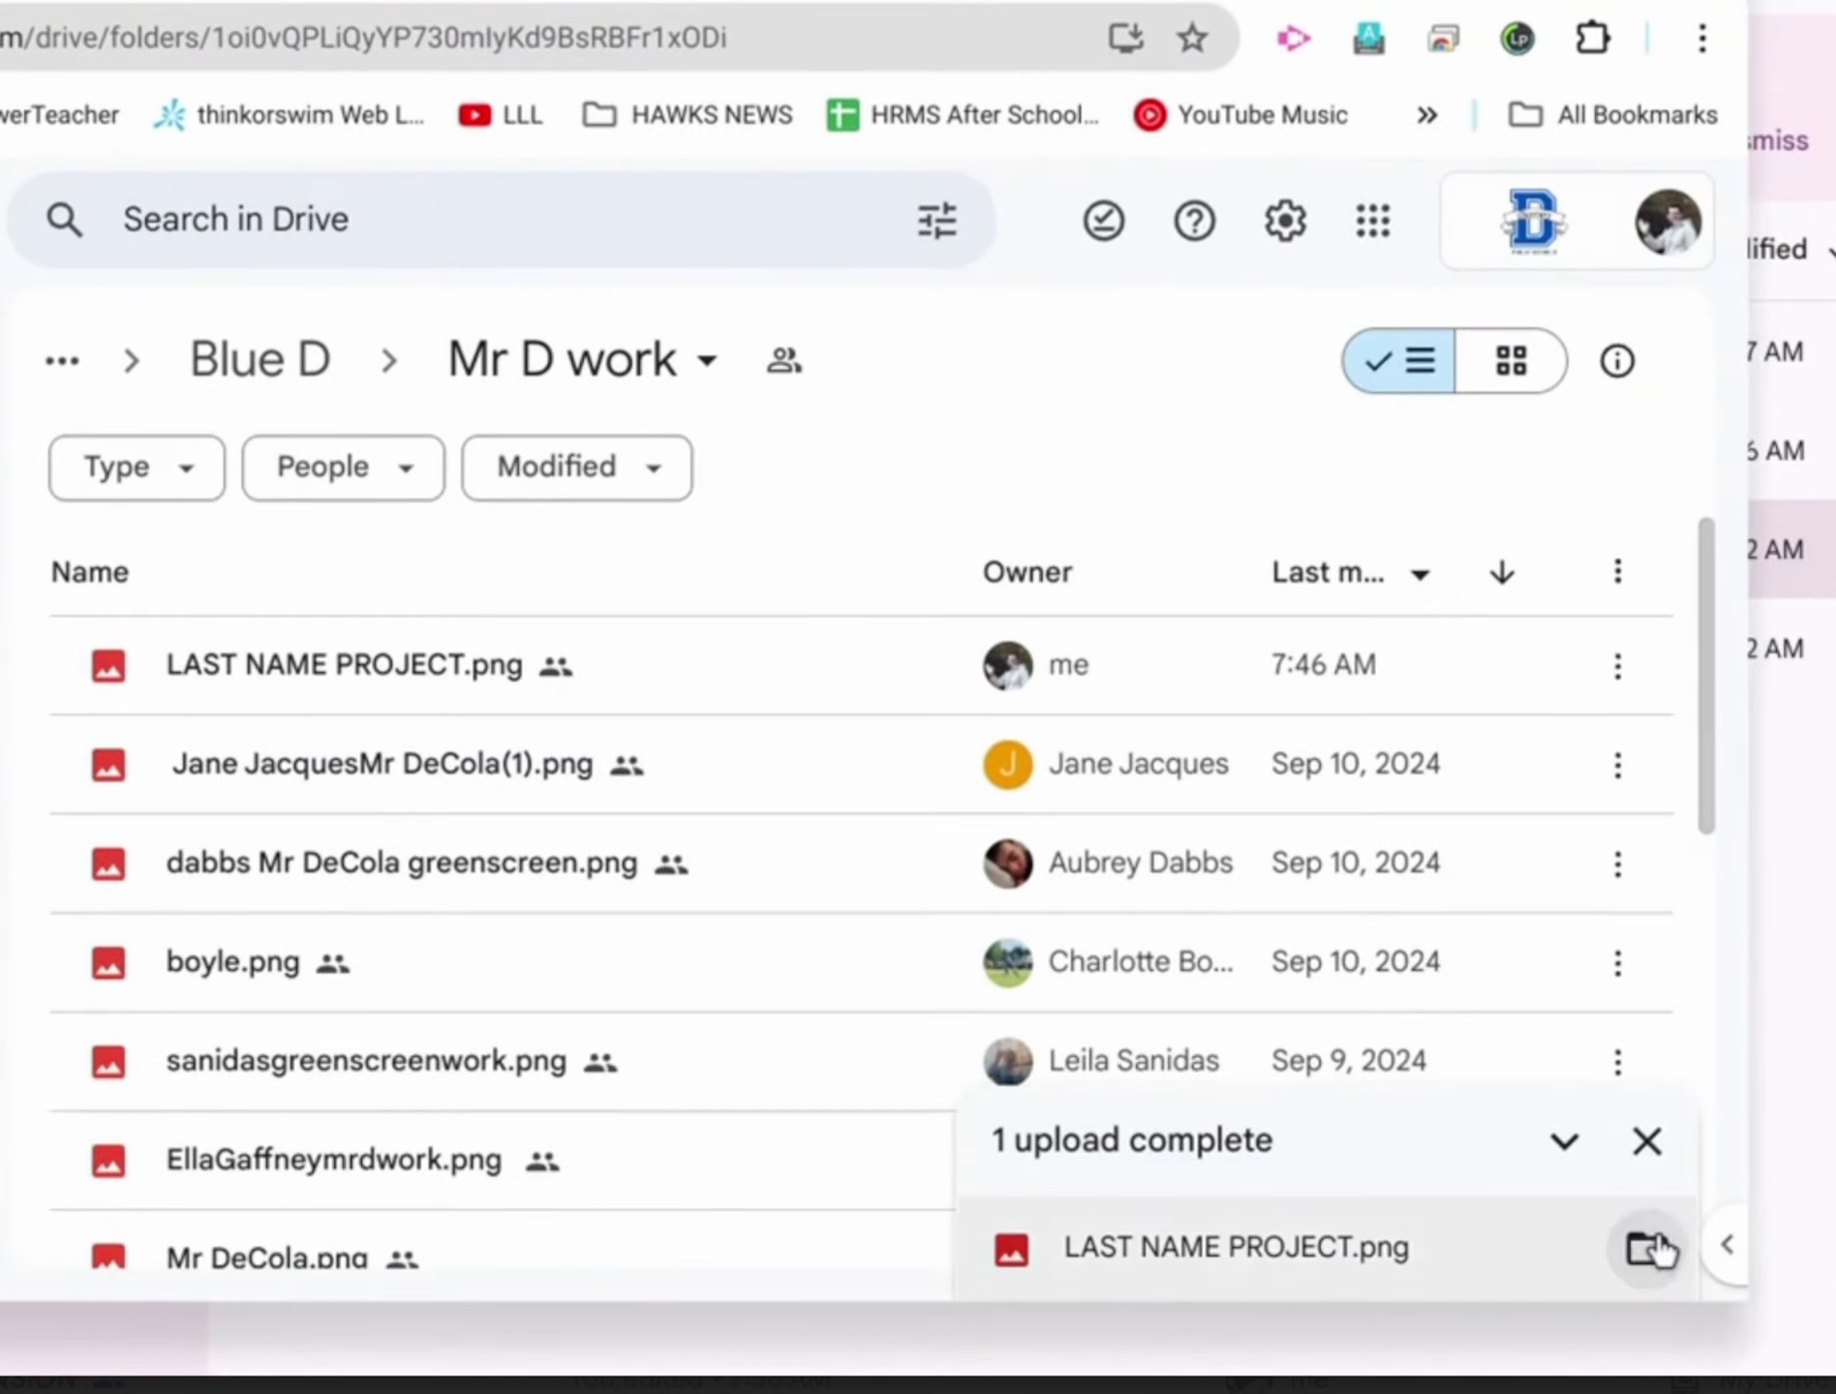
pyautogui.click(1652, 1247)
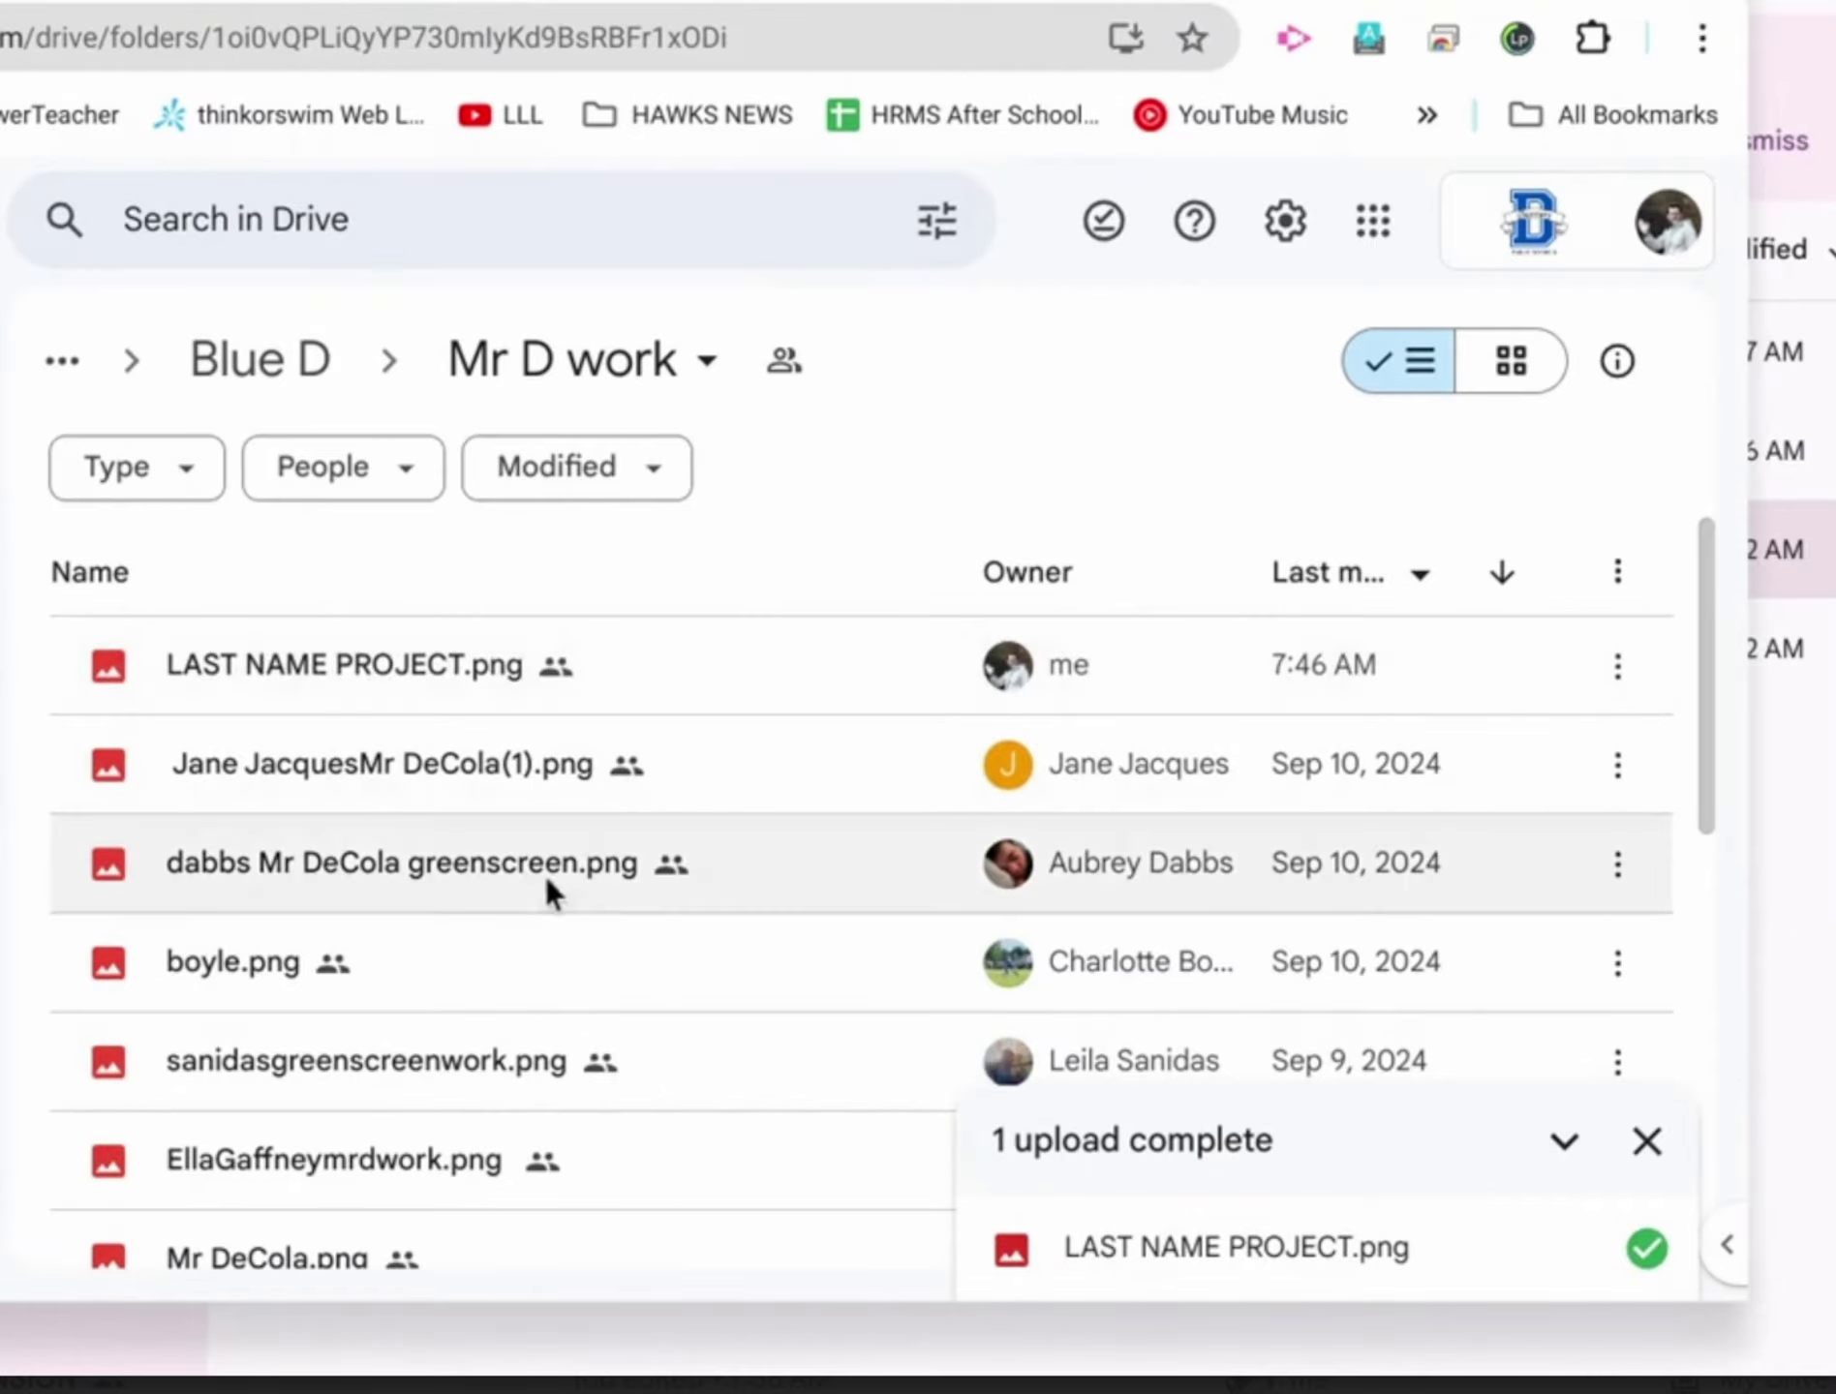
pyautogui.scroll(-5, 544, 872)
pyautogui.scroll(10, 544, 873)
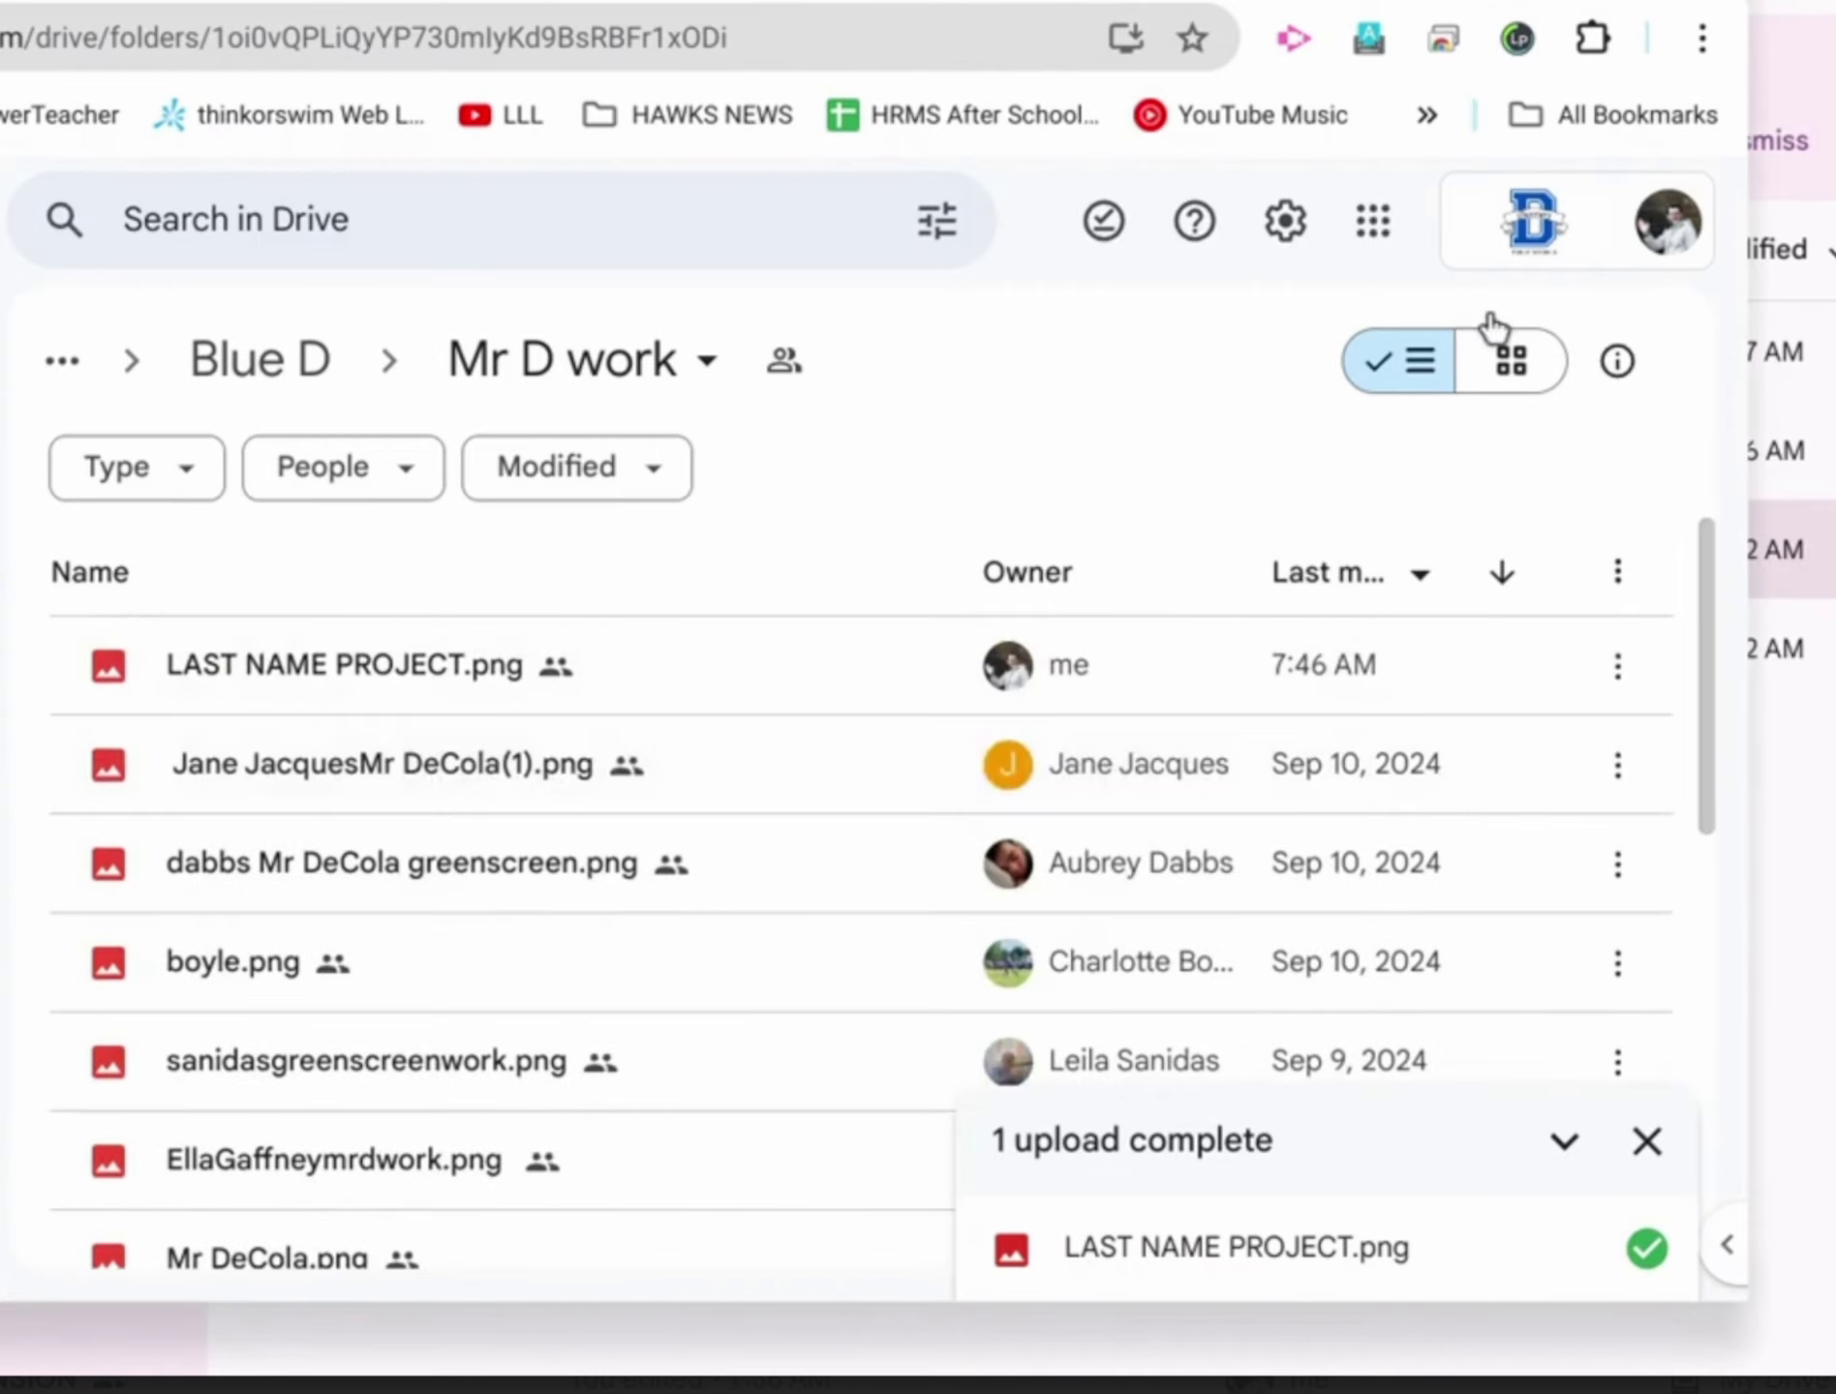